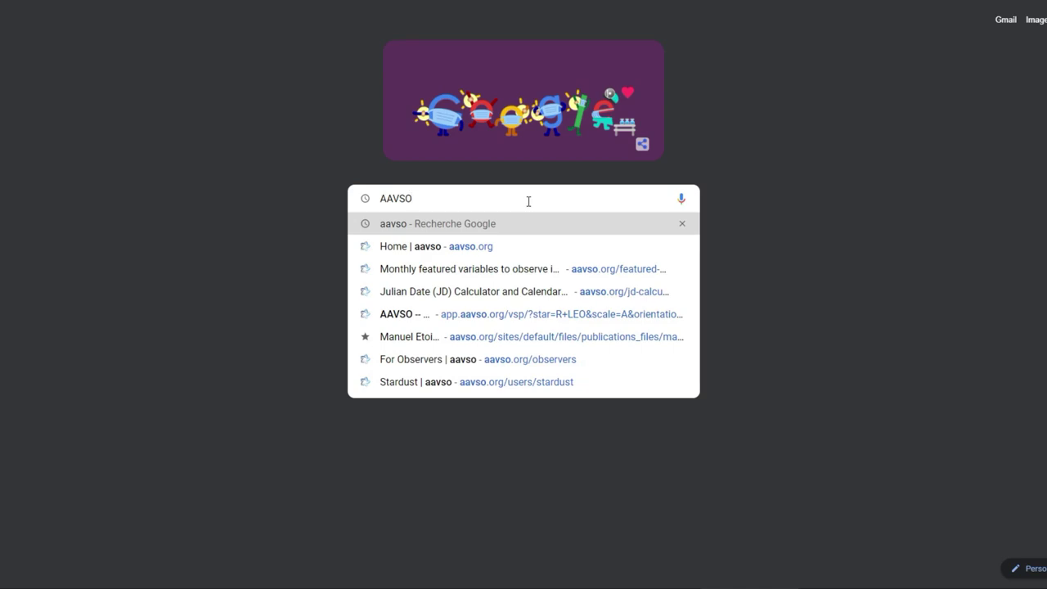
- Search Google for 'aavso' and open the official 'Home | aavso' result
key(Return)
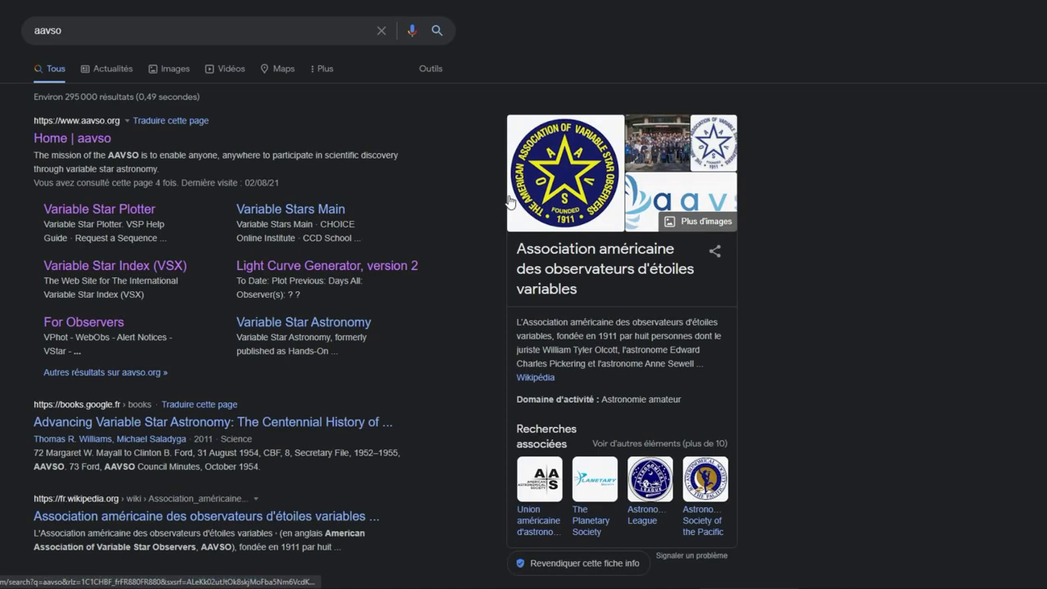
click(65, 139)
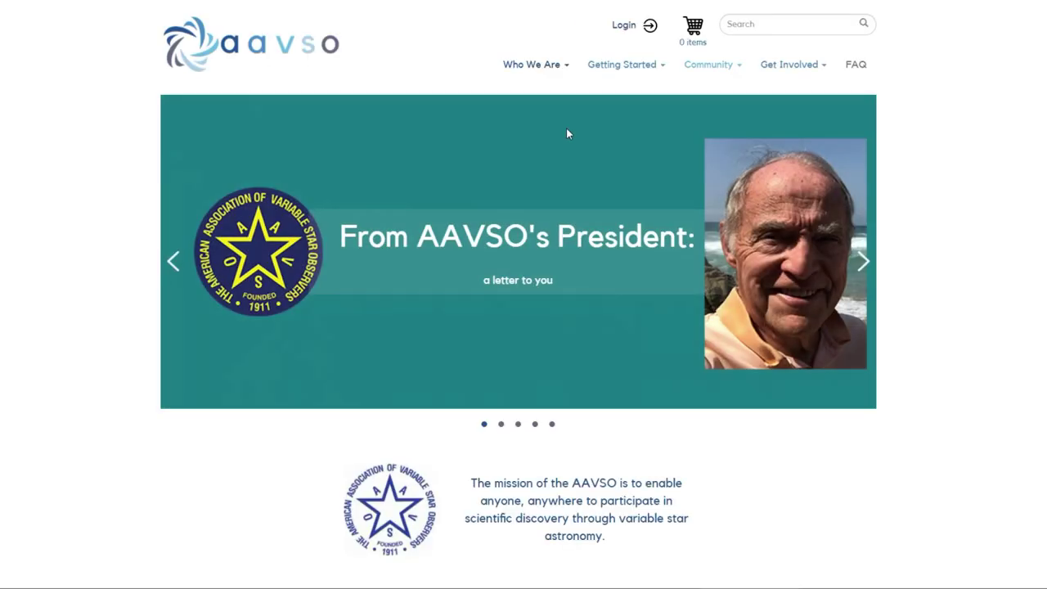
- Open the AAVSO Create new account form and enter the email address and chosen username
click(646, 30)
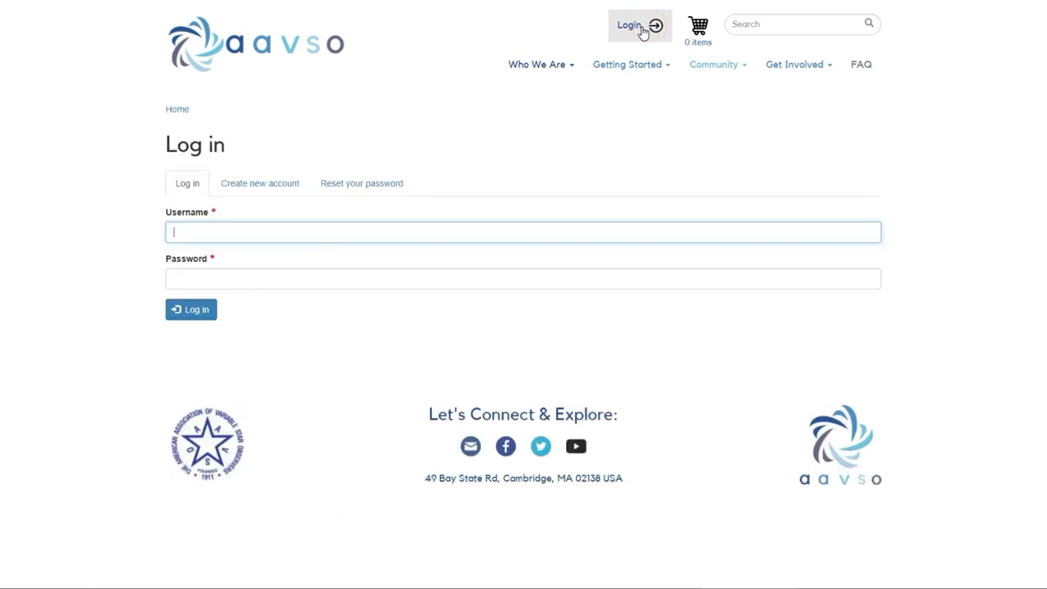
click(276, 184)
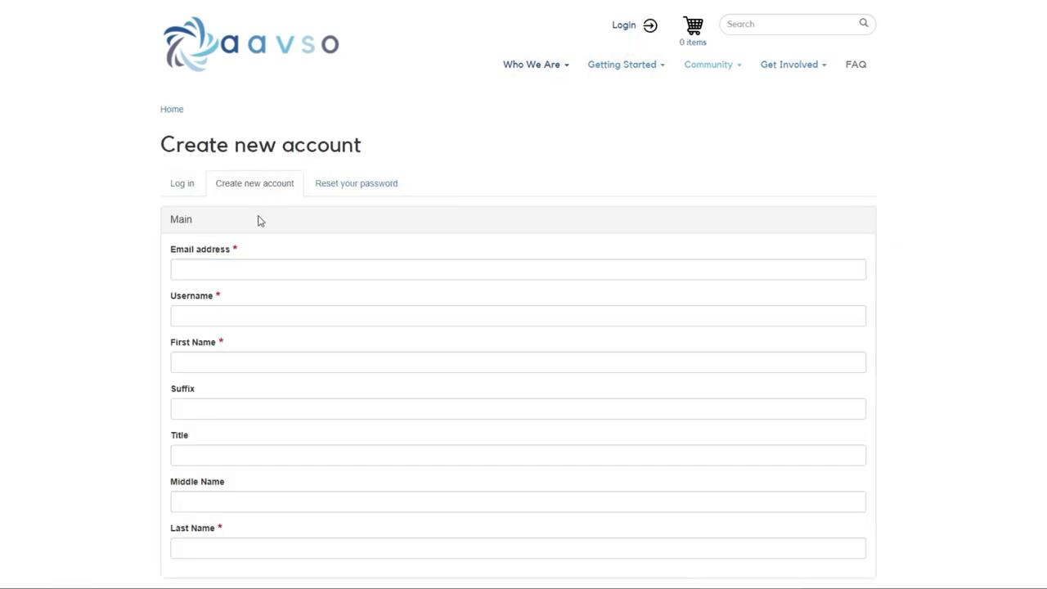
click(369, 273)
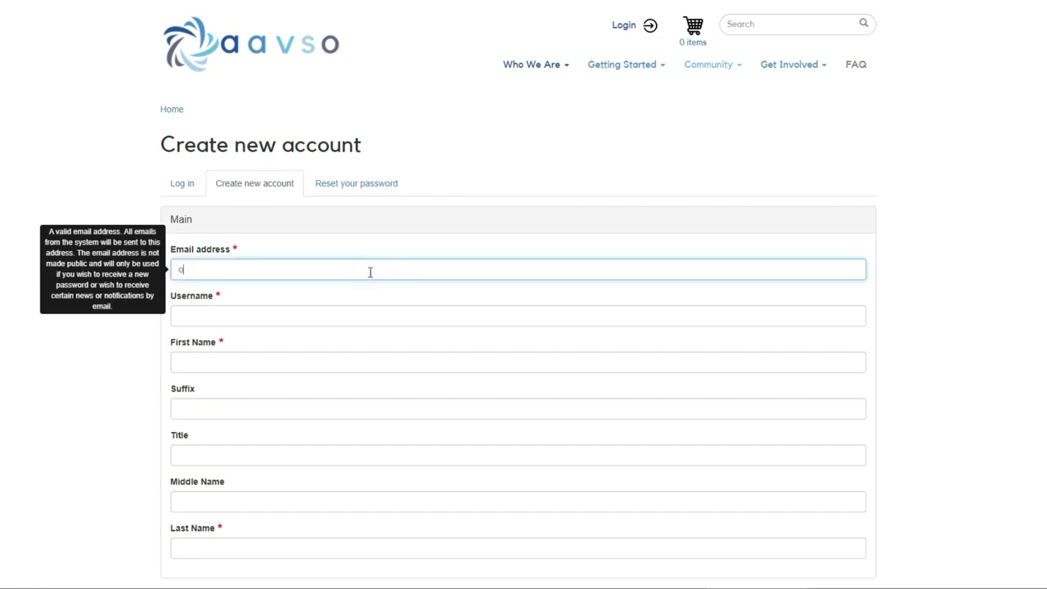
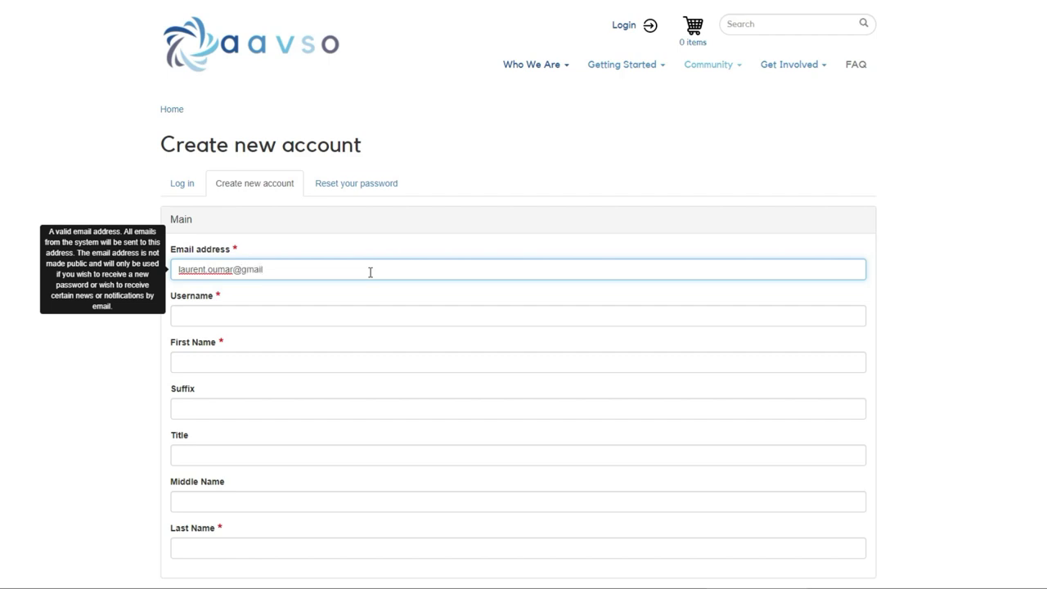
key(Tab)
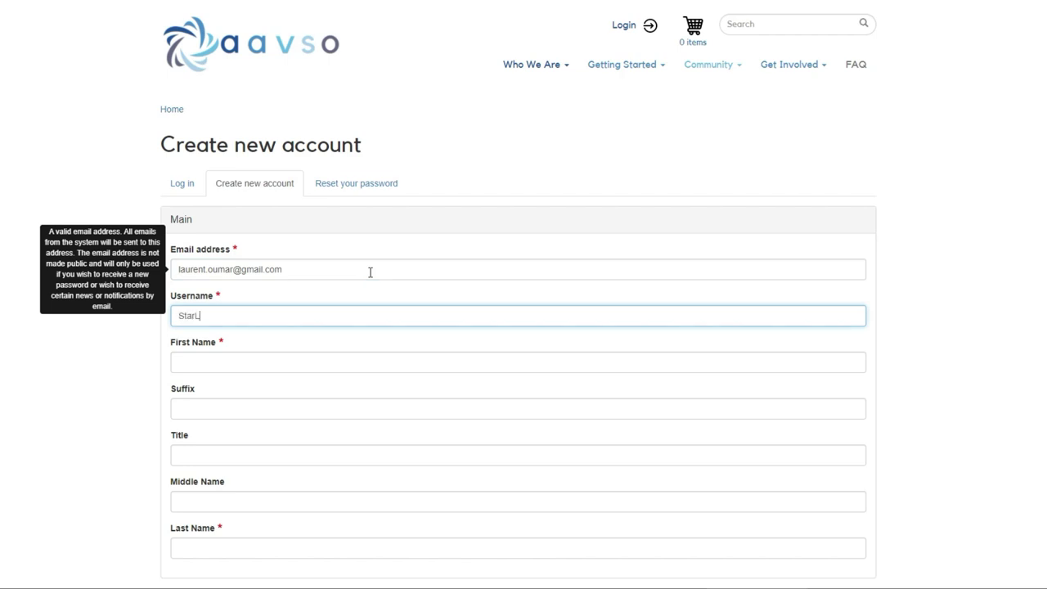
text(StarLancer)
- Enter the first and last name, tick the reCAPTCHA, and submit the registration
key(Tab)
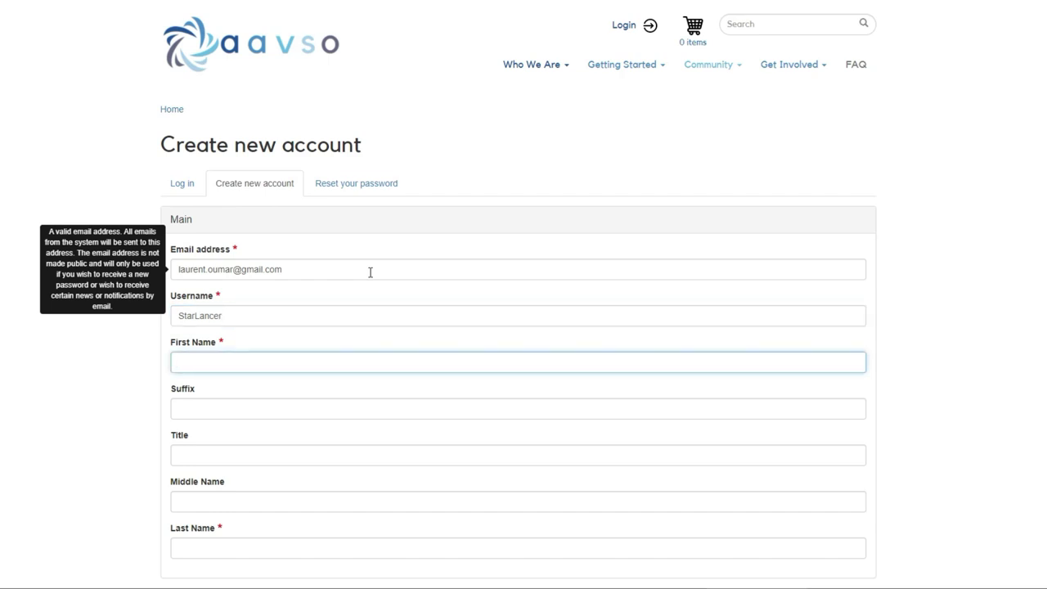
key(Tab)
key(Tab)
key(Tab)
key(Tab)
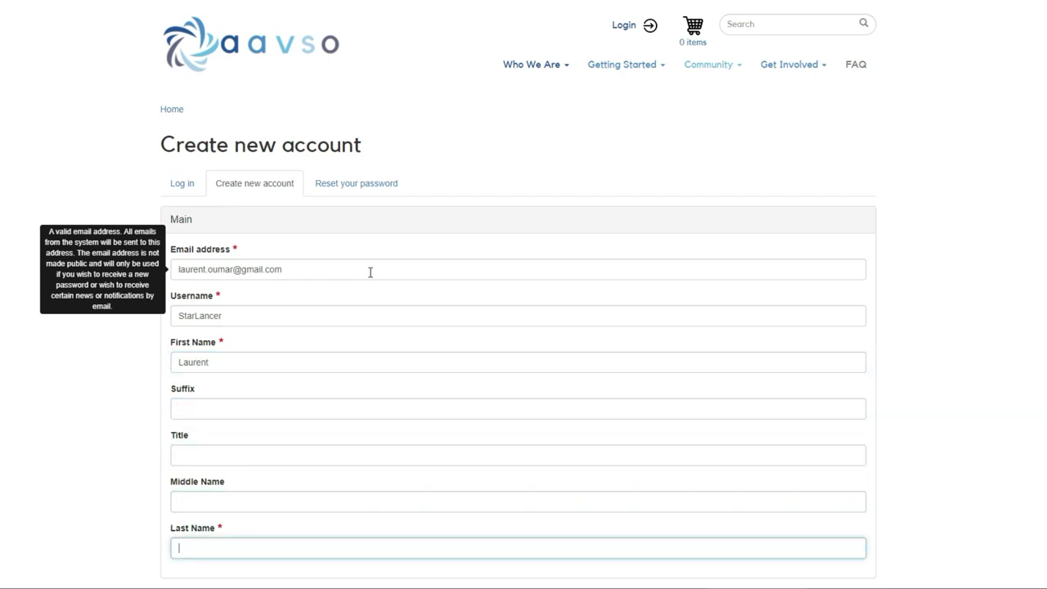
scroll(368, 278, down, 3)
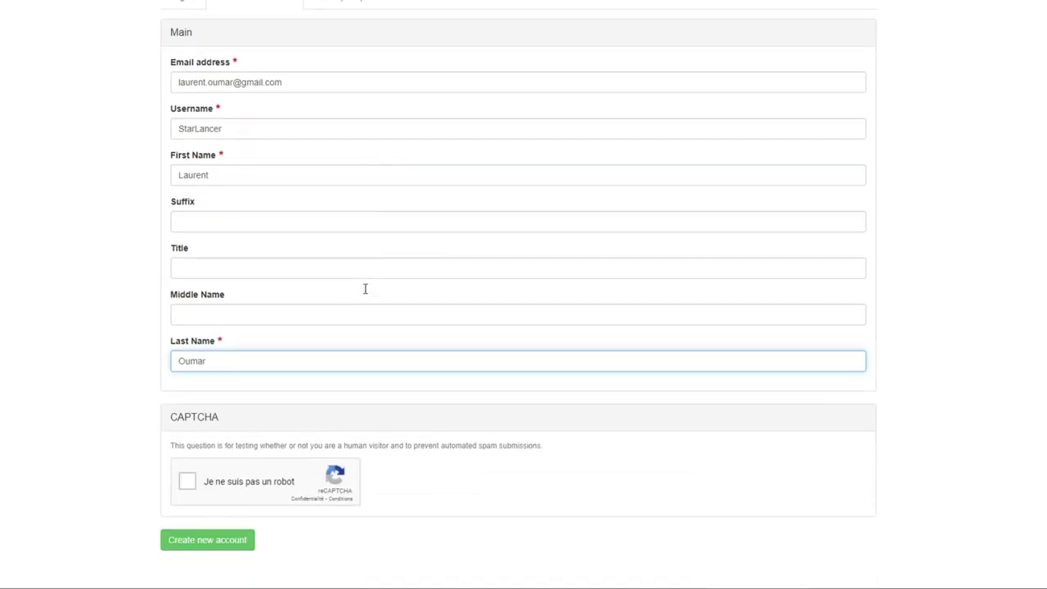
click(187, 480)
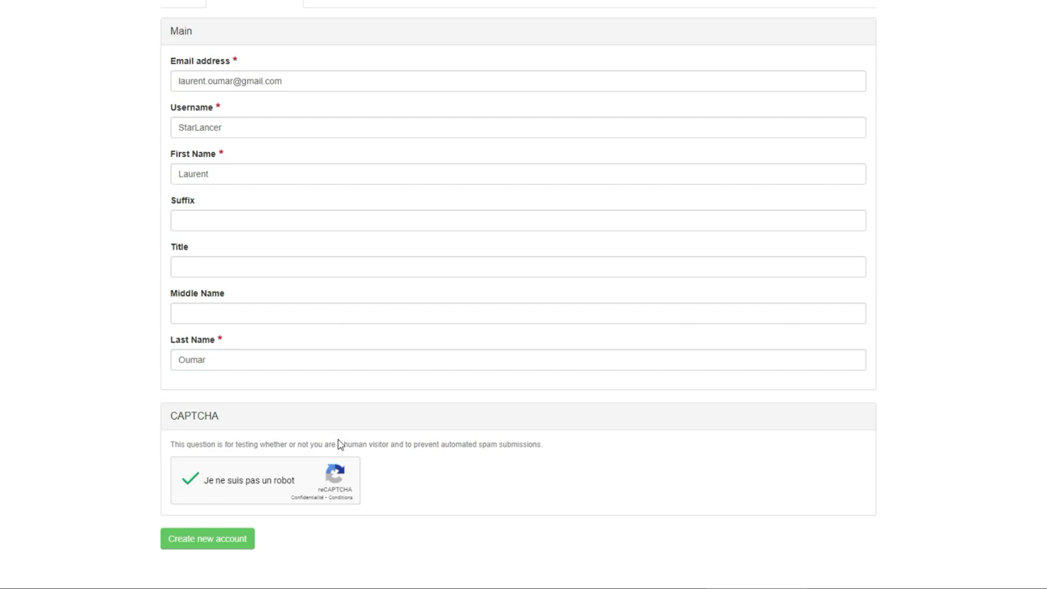
click(210, 540)
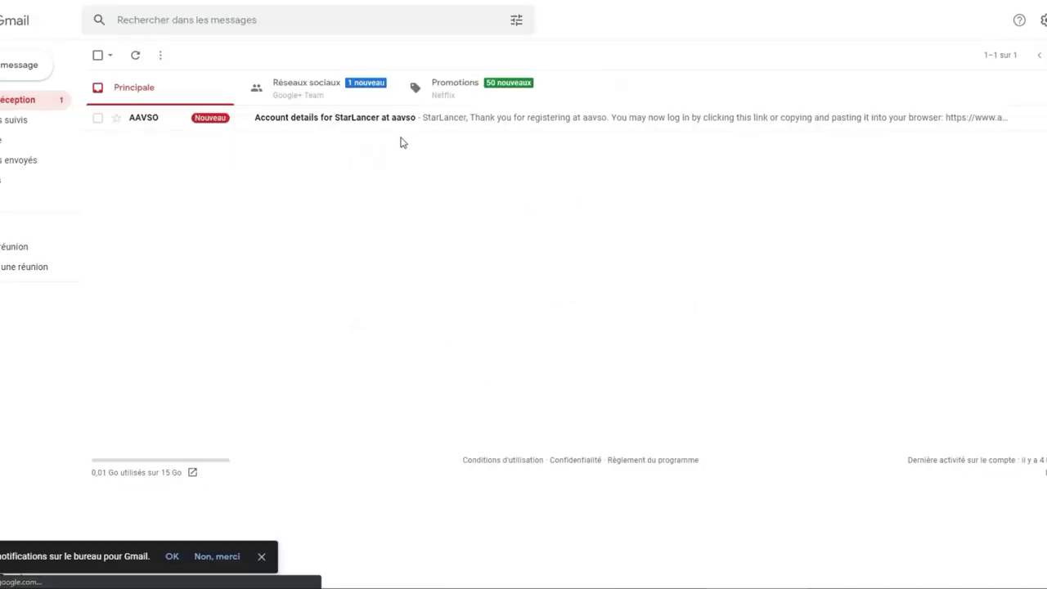
- Open AAVSO's account-details email in Gmail and follow its one-time login link
click(395, 125)
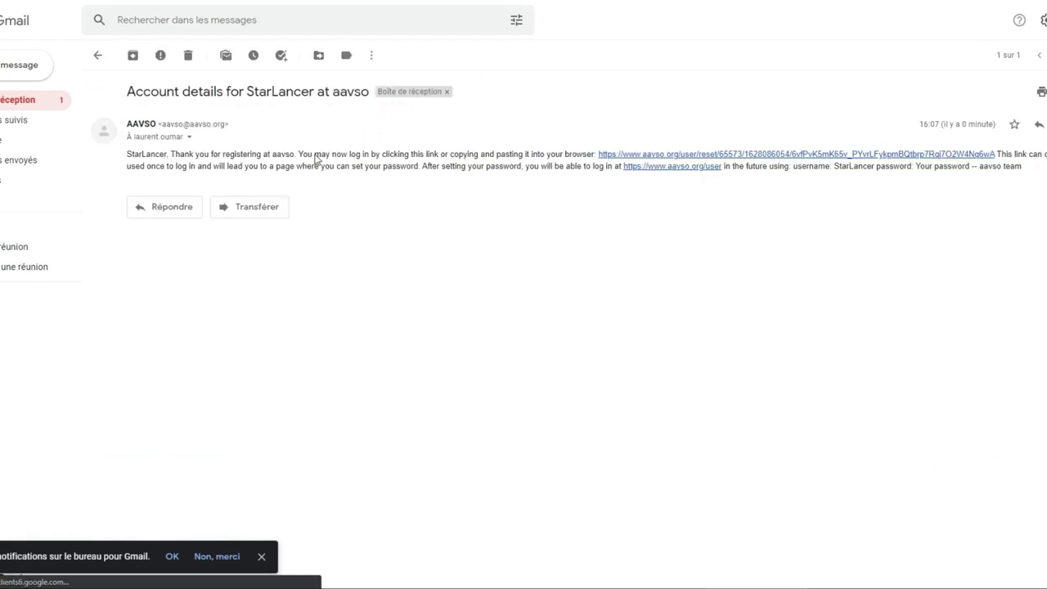
click(678, 155)
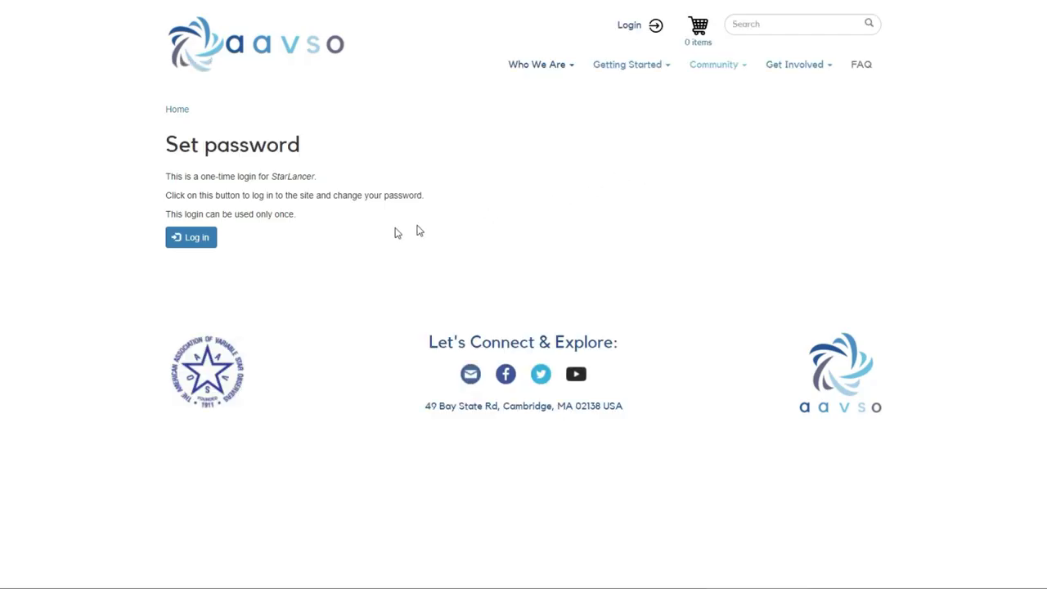
- Use the one-time login and enter a new password for the account
click(202, 243)
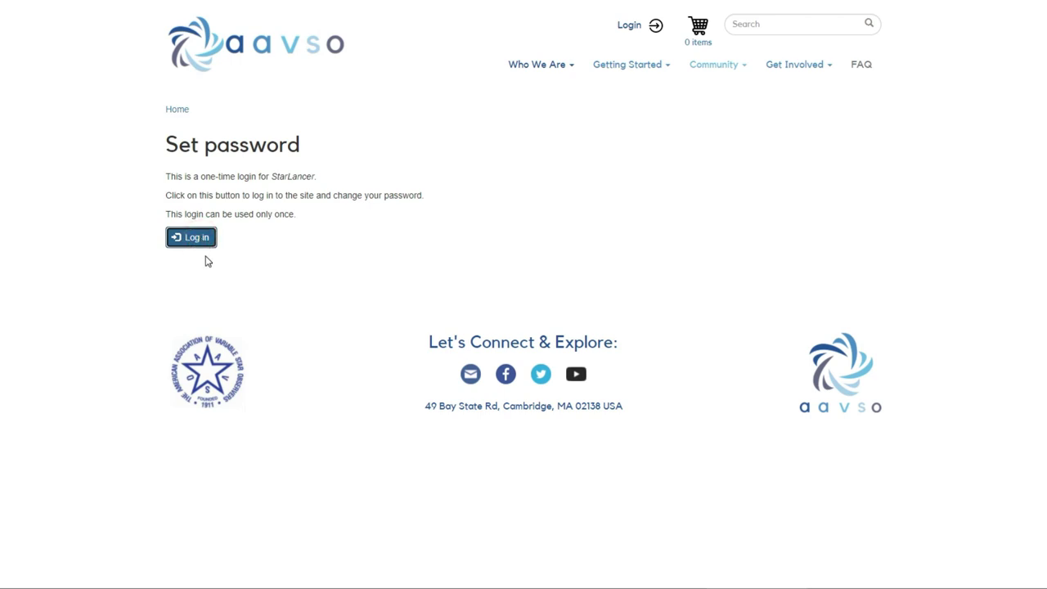
scroll(237, 299, down, 1)
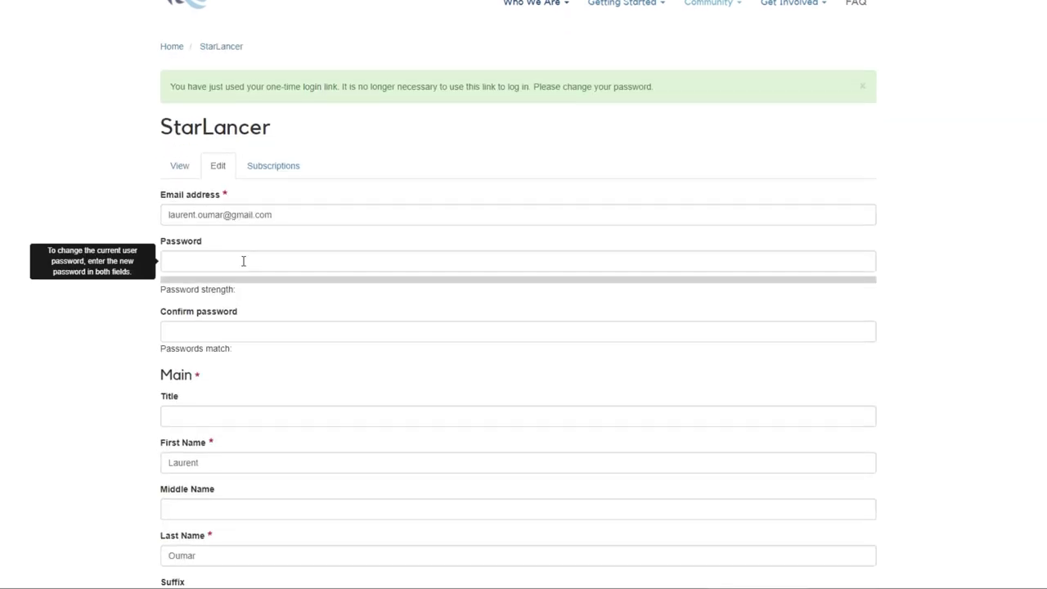
click(243, 260)
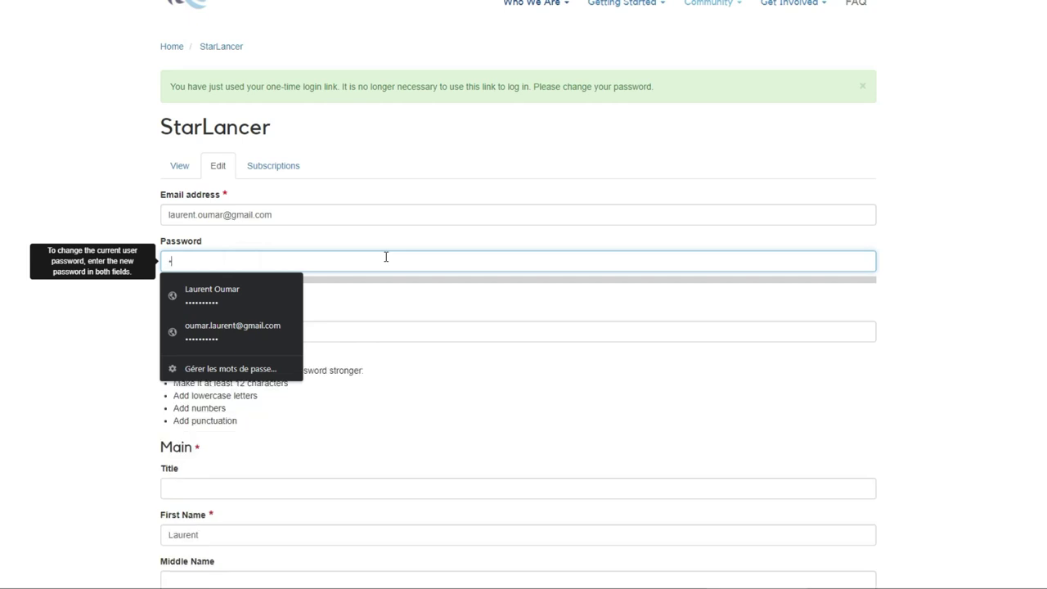
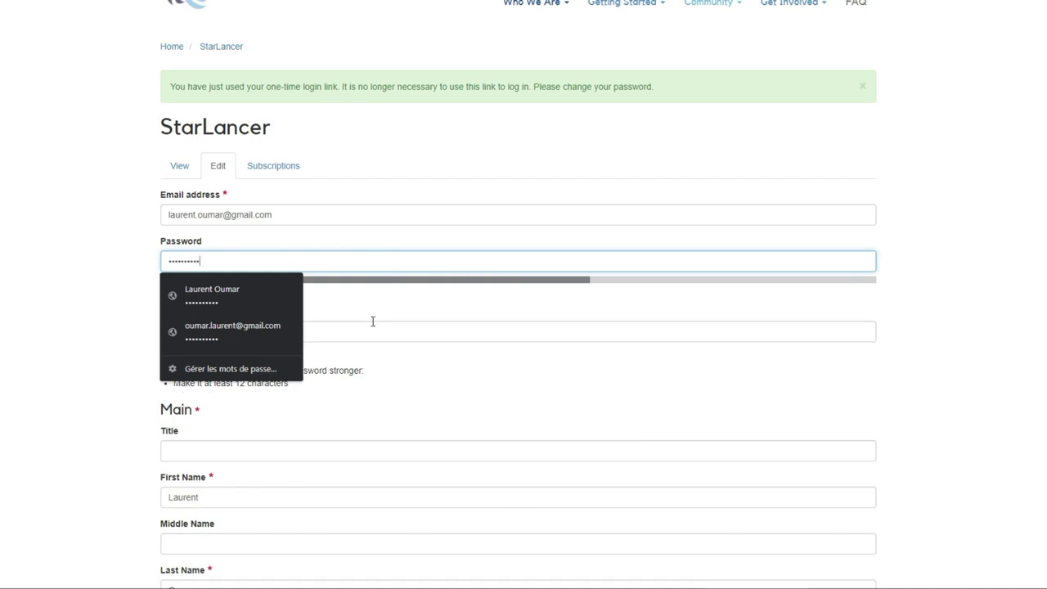
click(372, 325)
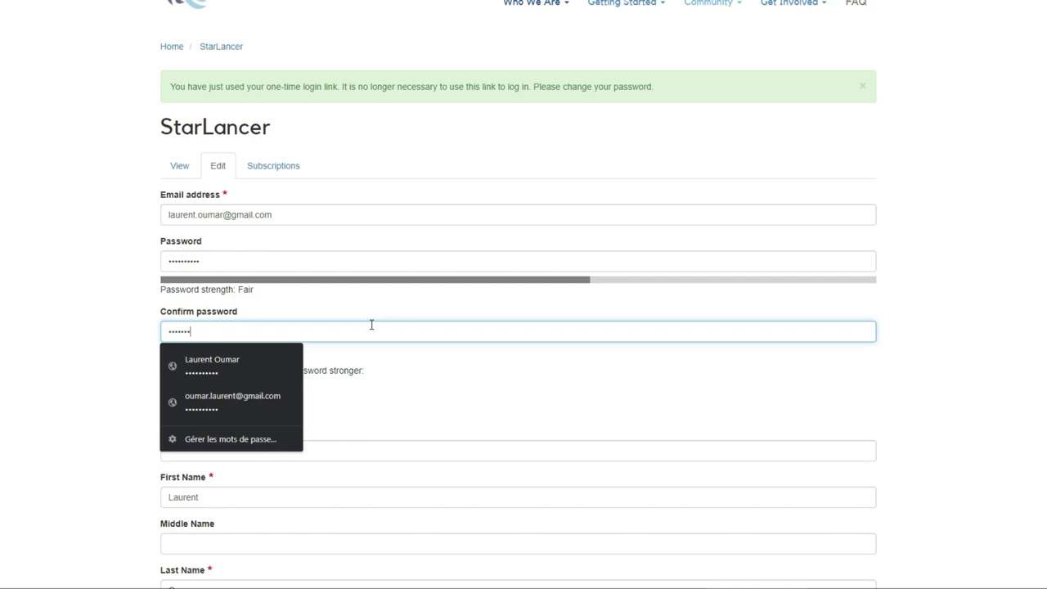
click(399, 376)
- Choose Paris as the account time zone and save the settings
scroll(398, 368, down, 2)
scroll(324, 250, down, 3)
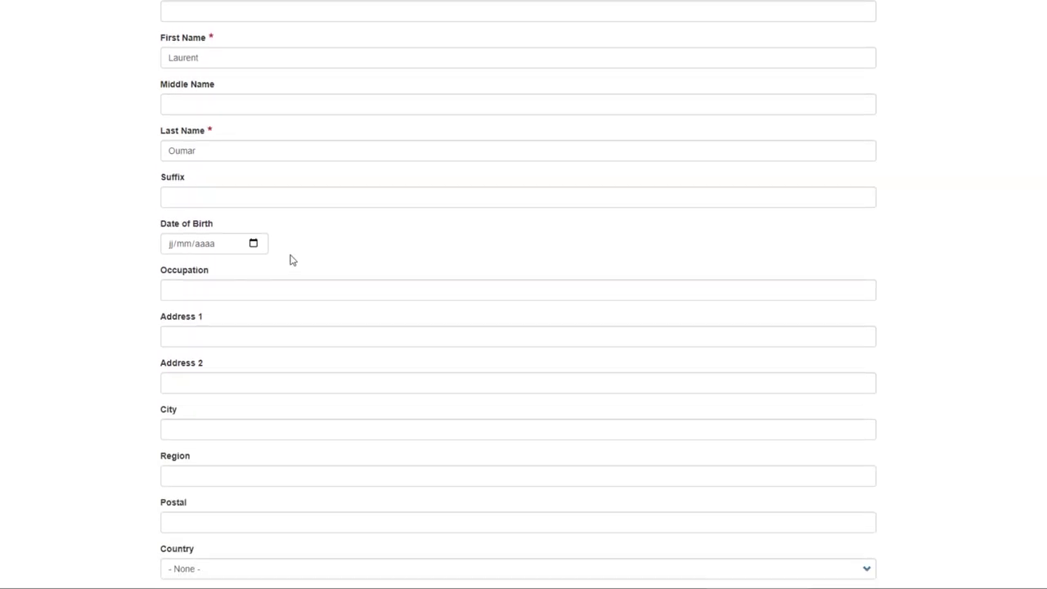
scroll(282, 260, down, 3)
scroll(279, 260, down, 2)
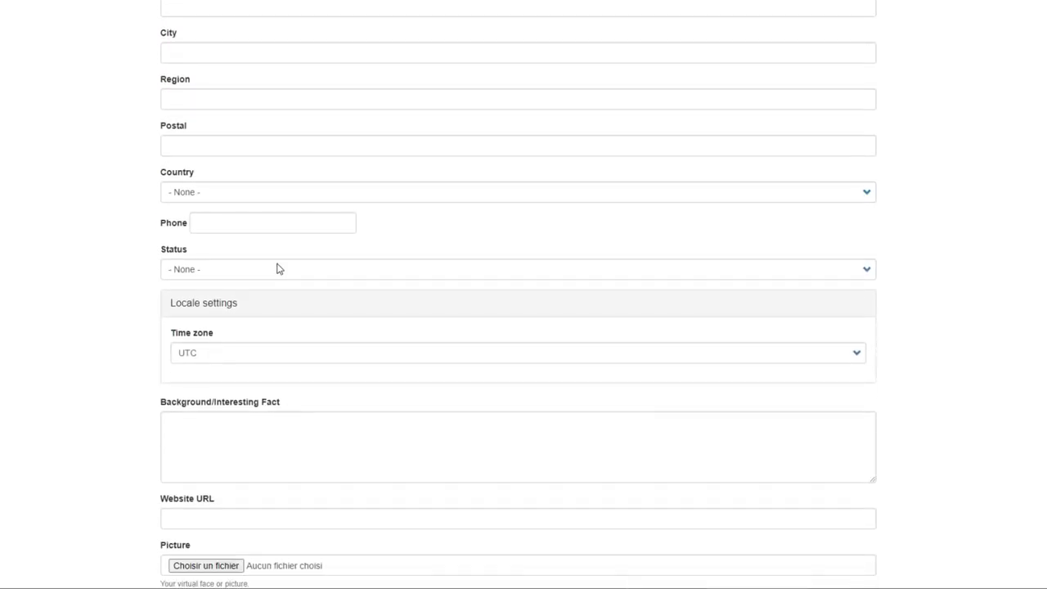
click(268, 298)
text(paris)
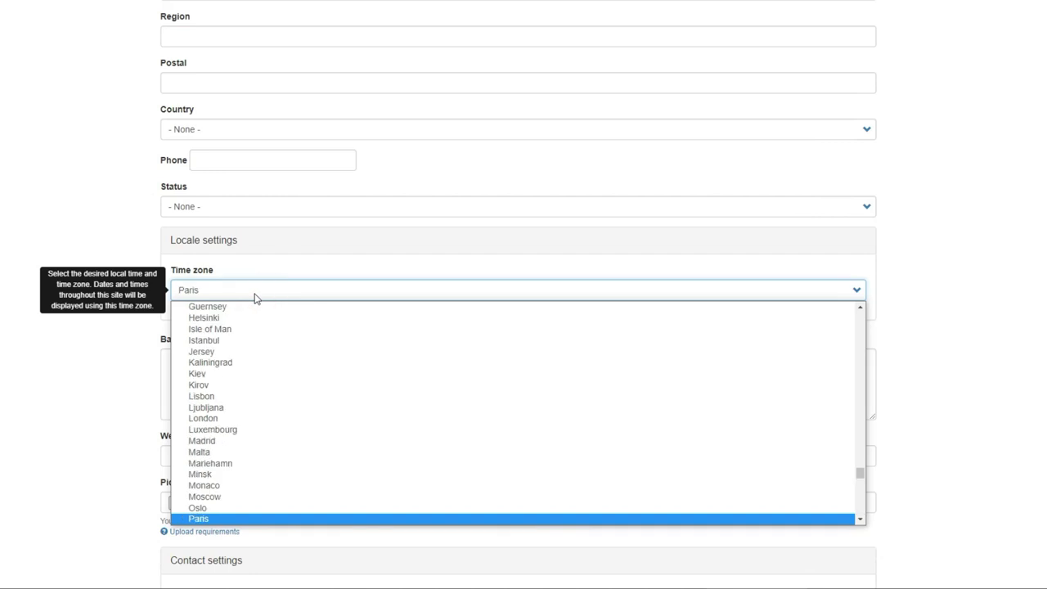
click(207, 293)
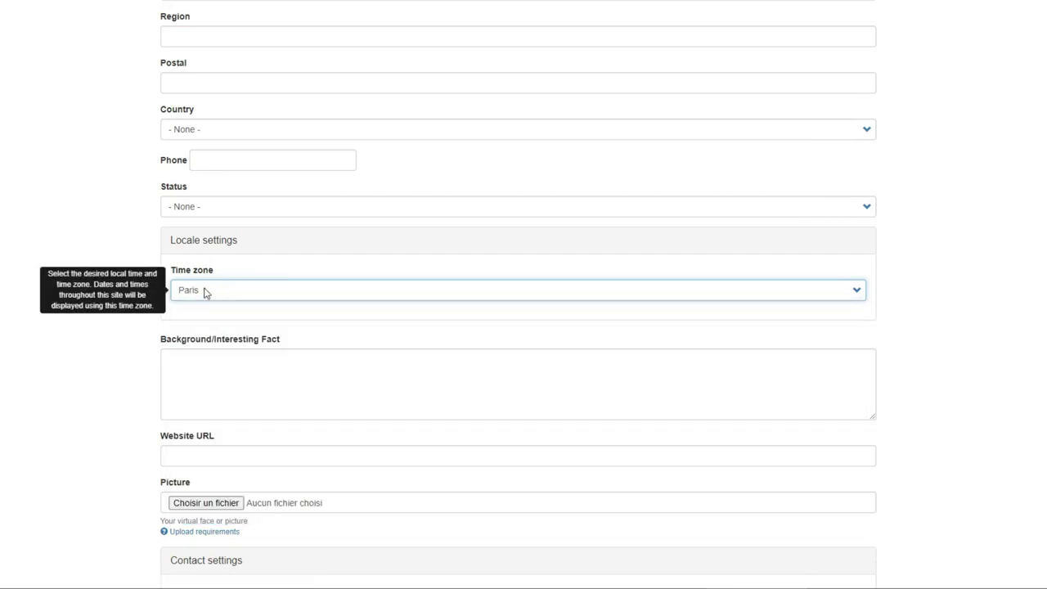
scroll(385, 386, down, 2)
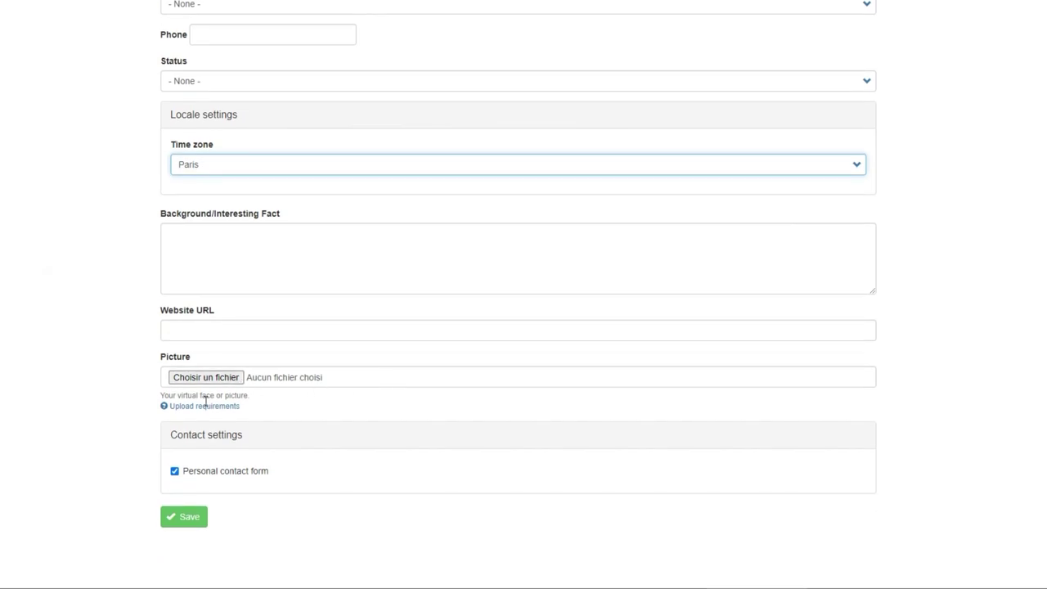
click(174, 516)
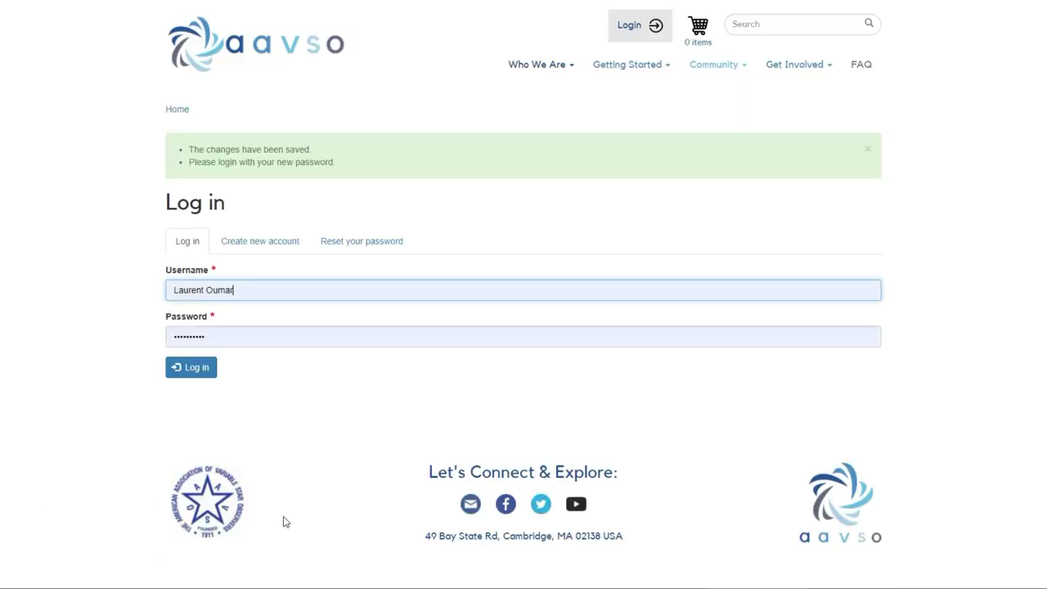
- Log in to AAVSO with the new account's username and password
click(652, 29)
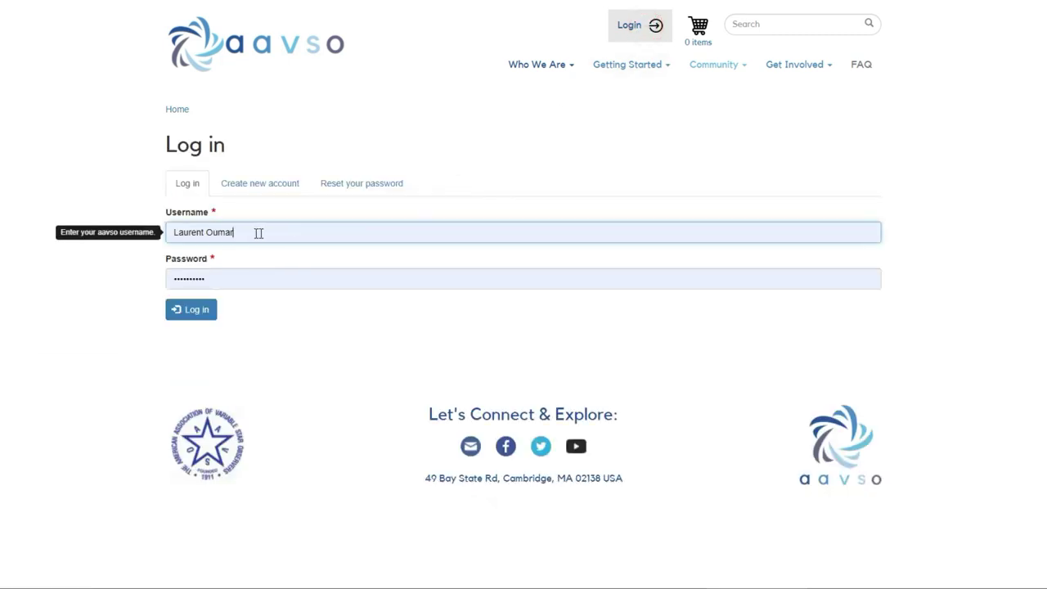
drag(257, 232, 167, 237)
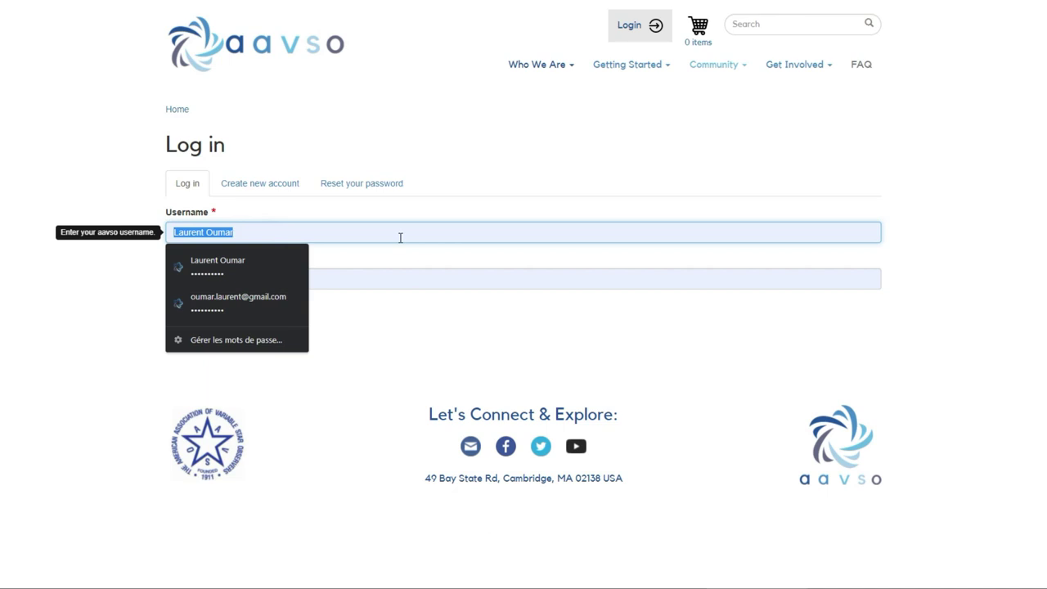
text(Starlance)
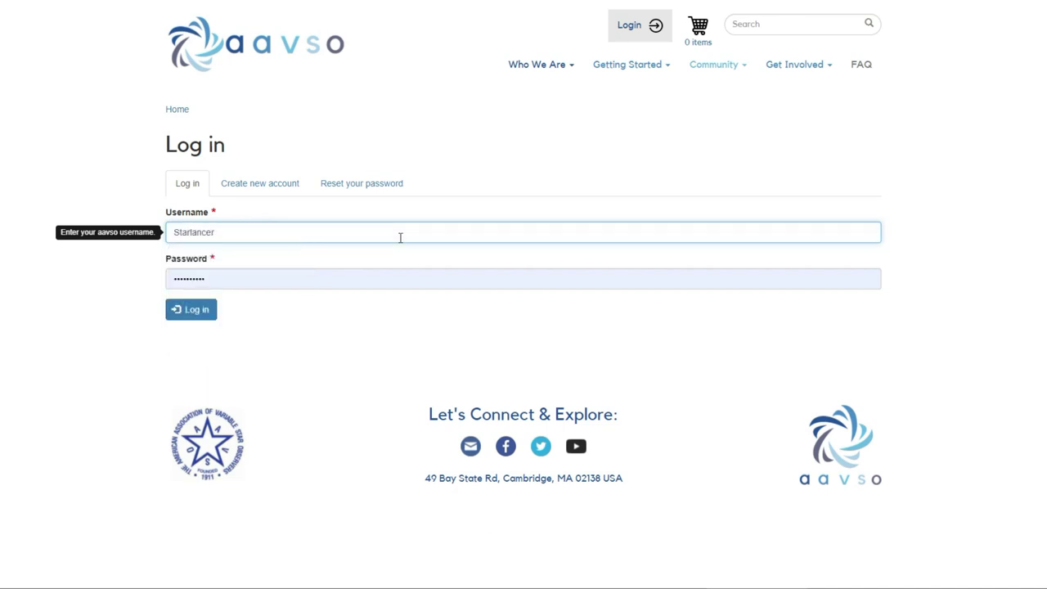
text(r)
click(343, 279)
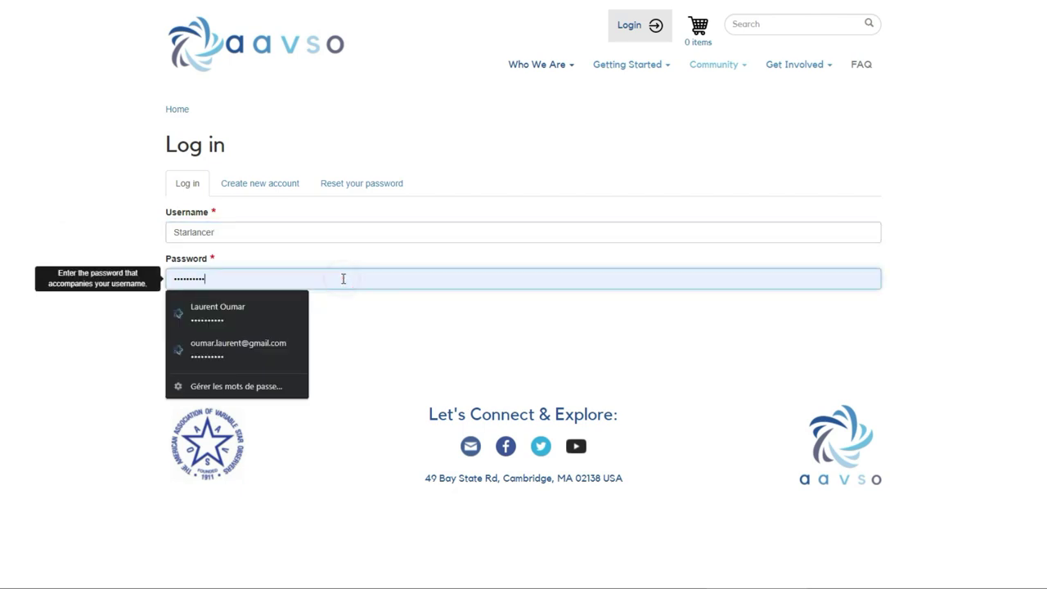
text(********)
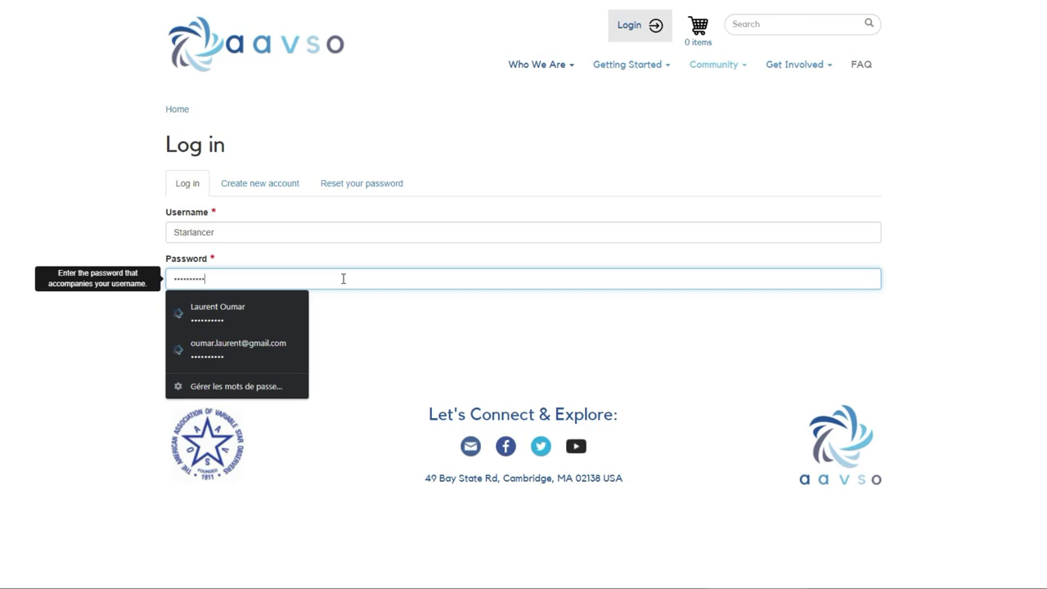
click(392, 355)
click(188, 311)
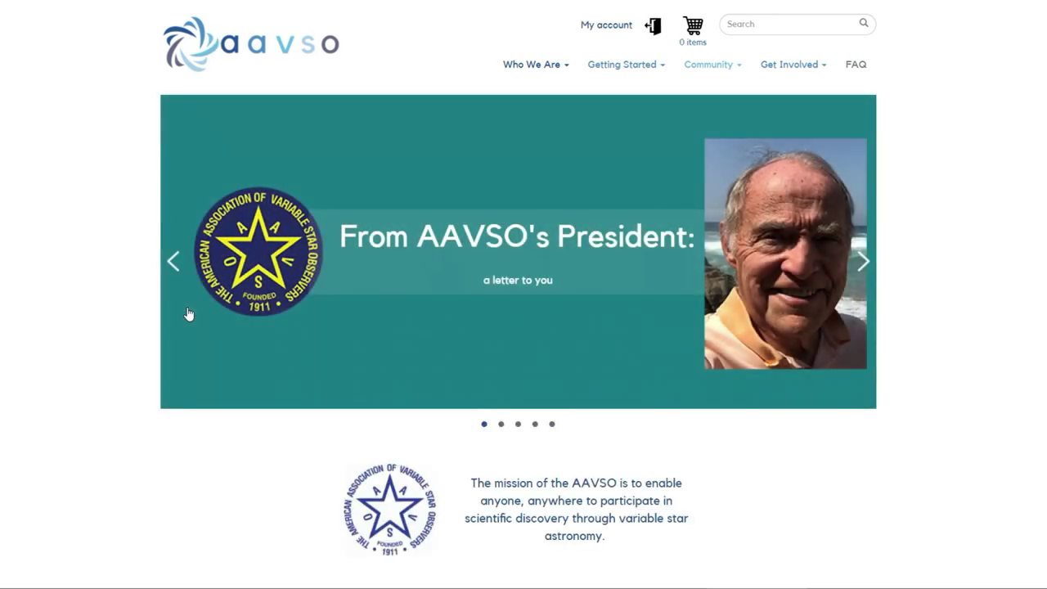
- From My account's Profile, request an observer code and select the assigned obscode
click(587, 26)
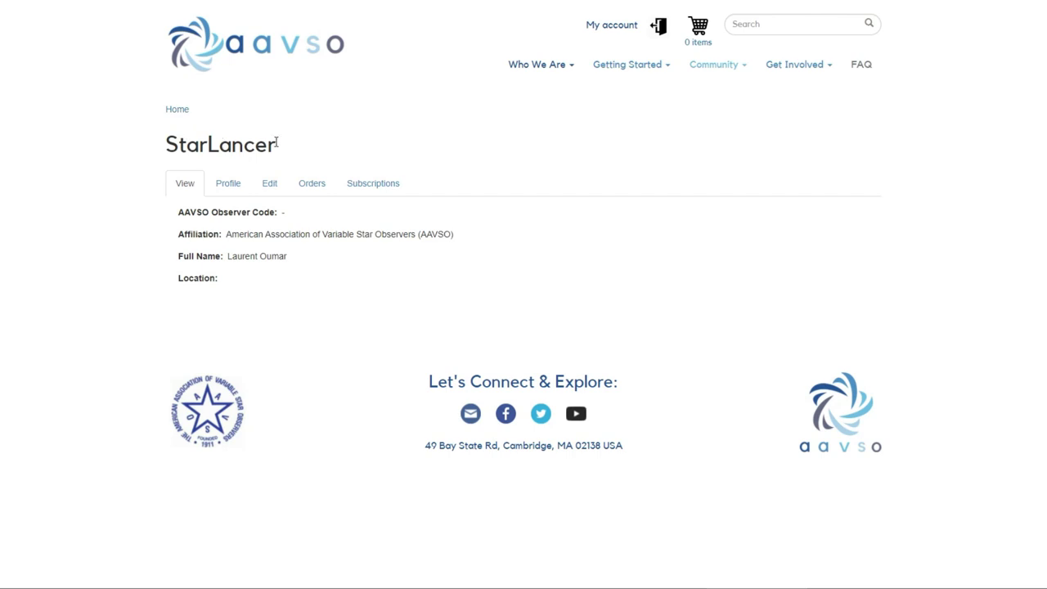
click(234, 191)
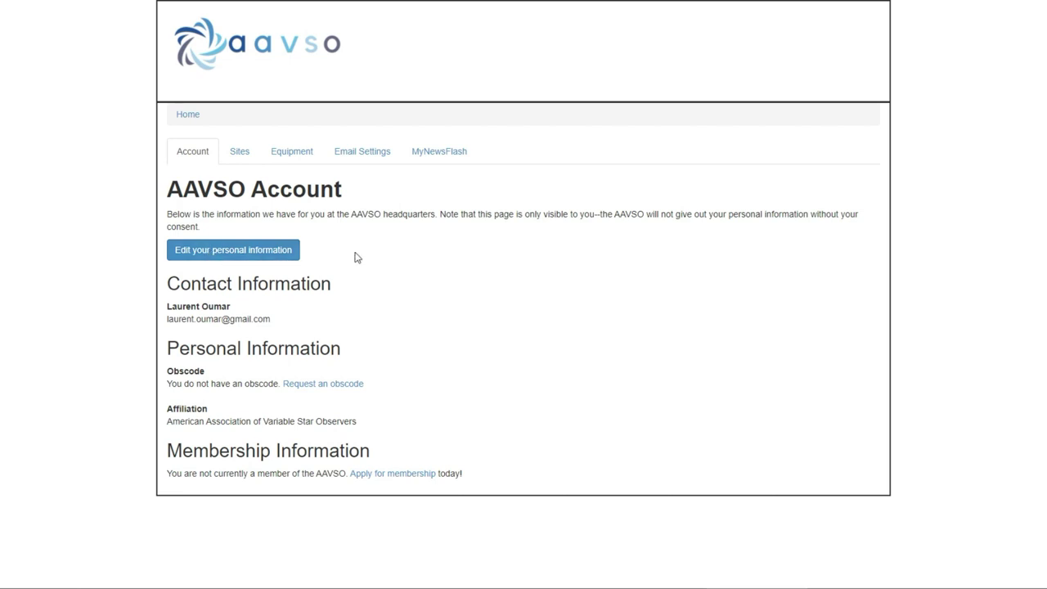
click(311, 390)
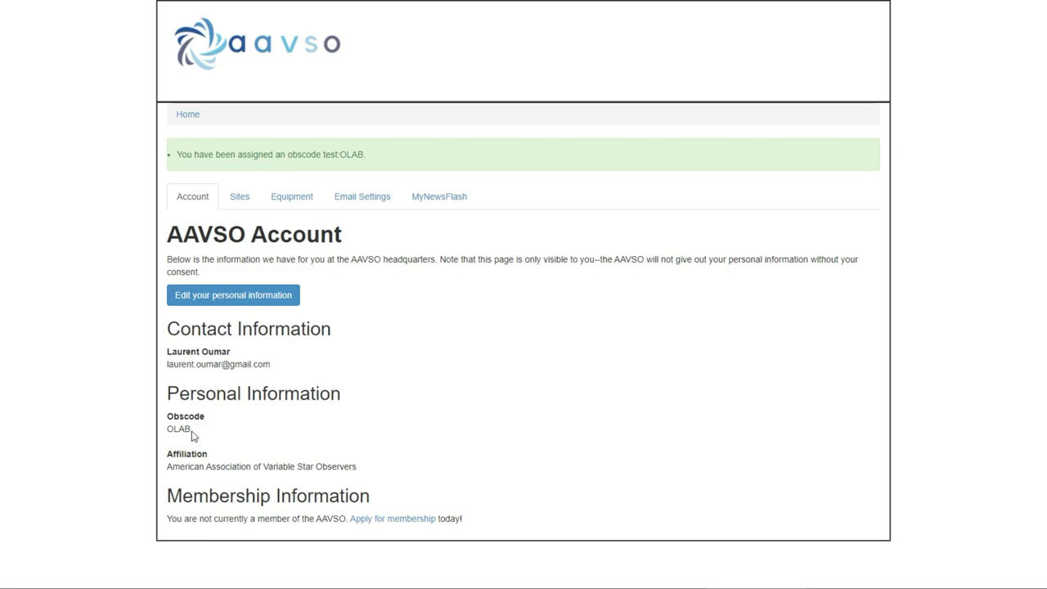
drag(181, 431, 201, 437)
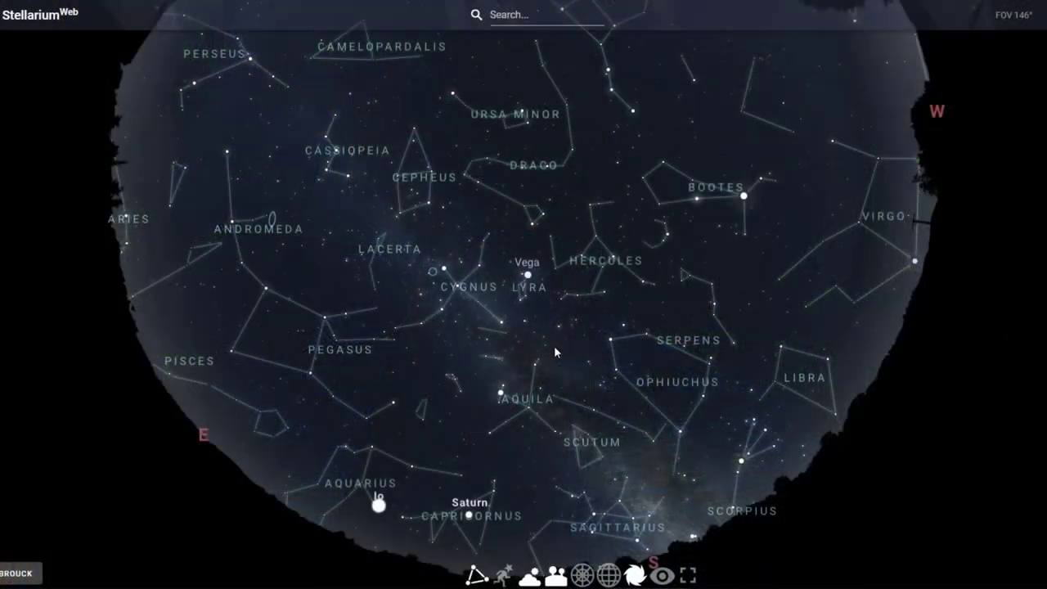
- Zoom in and pan the sky to centre the Lyra parallelogram
scroll(554, 345, up, 5)
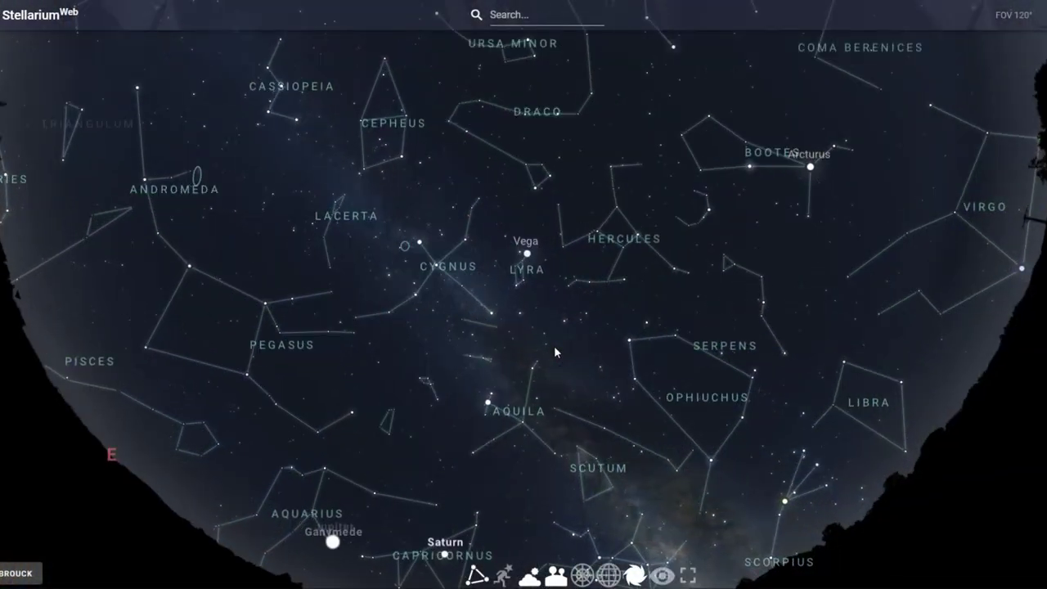
scroll(508, 228, up, 5)
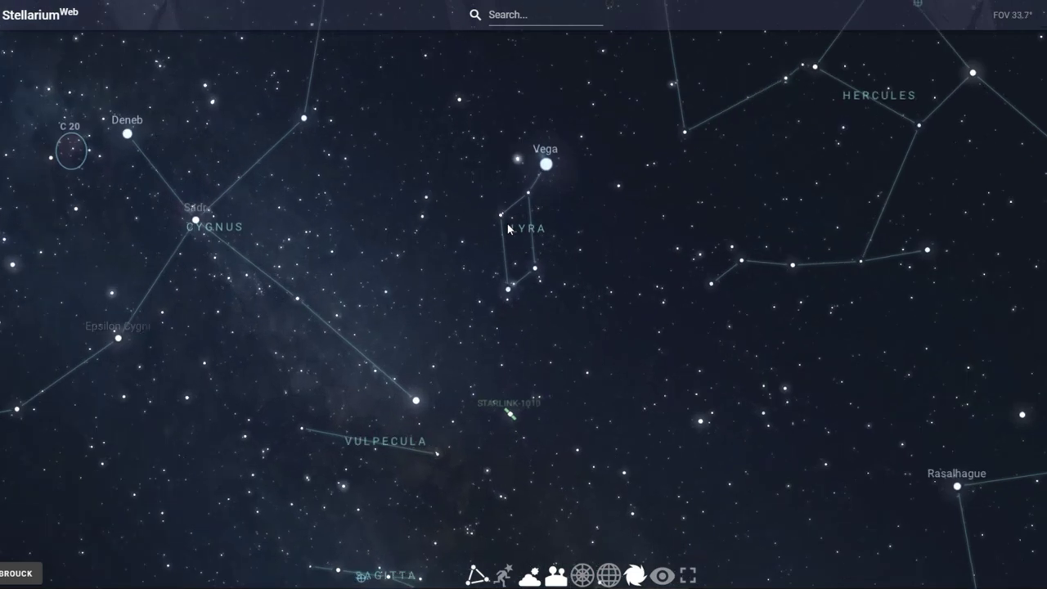
drag(525, 260, 511, 340)
scroll(511, 346, up, 1)
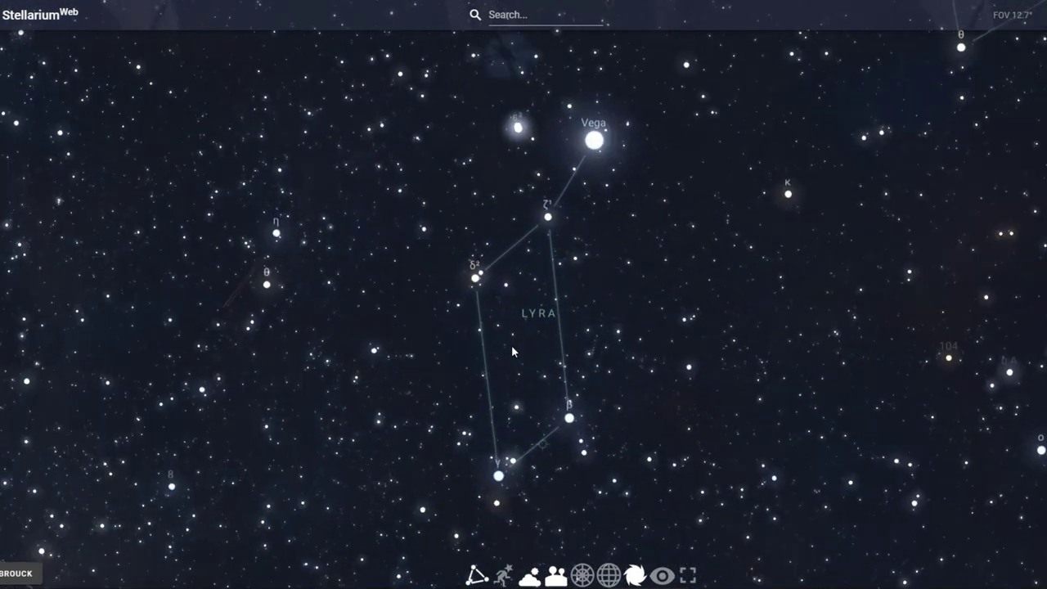
scroll(511, 345, up, 1)
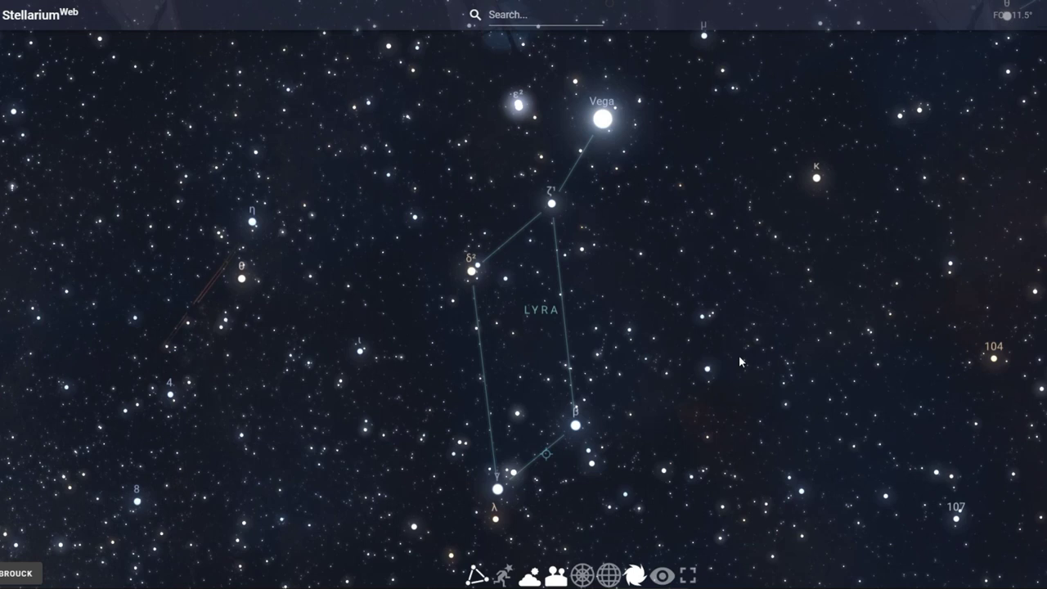
- Select Sheliak (Beta Lyrae), centre it, and zoom in to about 2° field of view
click(552, 204)
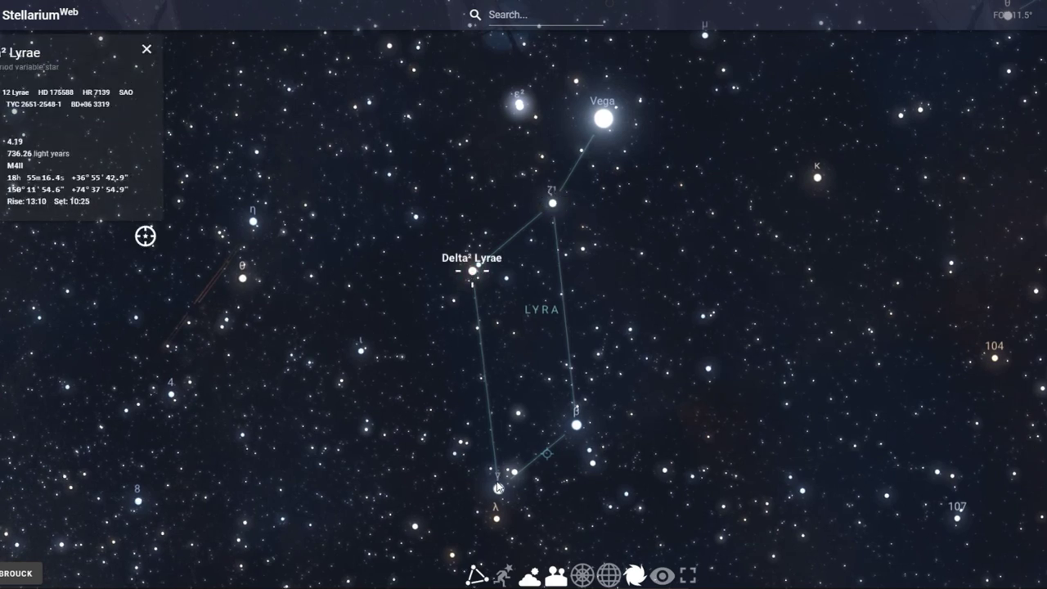
click(577, 426)
drag(593, 445, 570, 280)
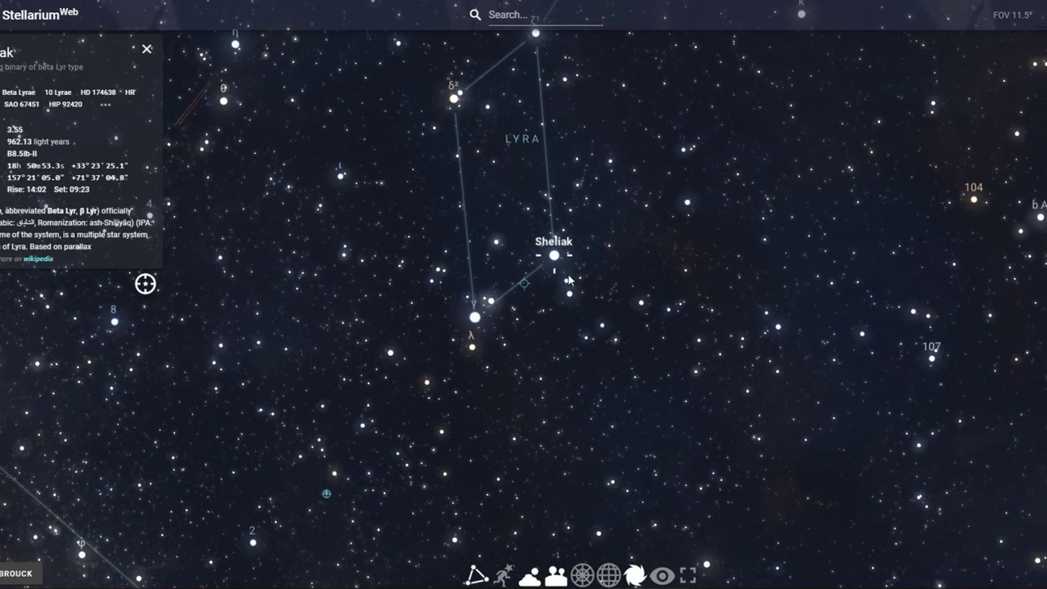
scroll(570, 280, up, 8)
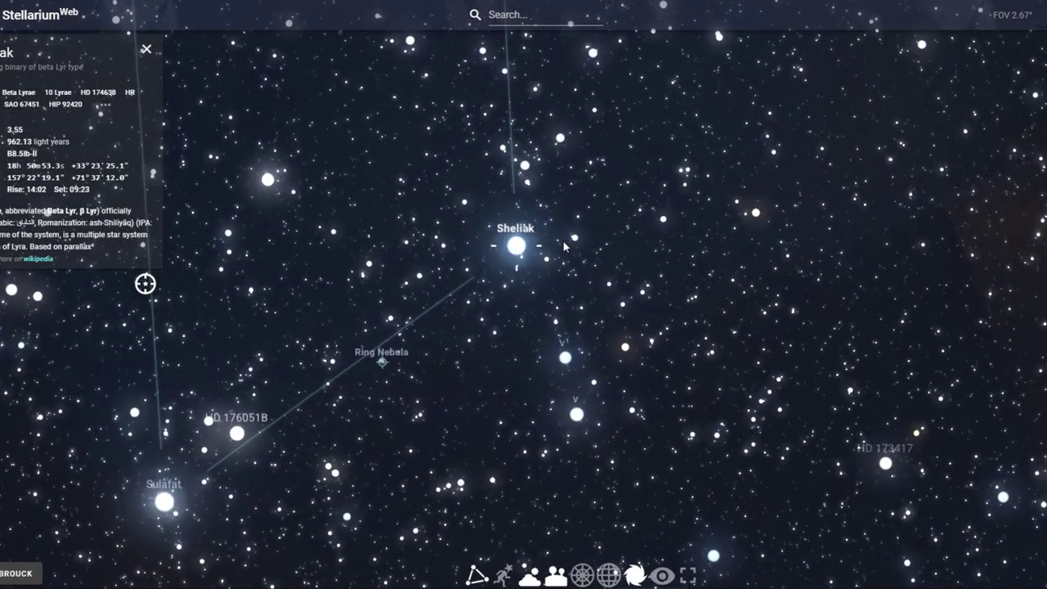
scroll(563, 240, up, 2)
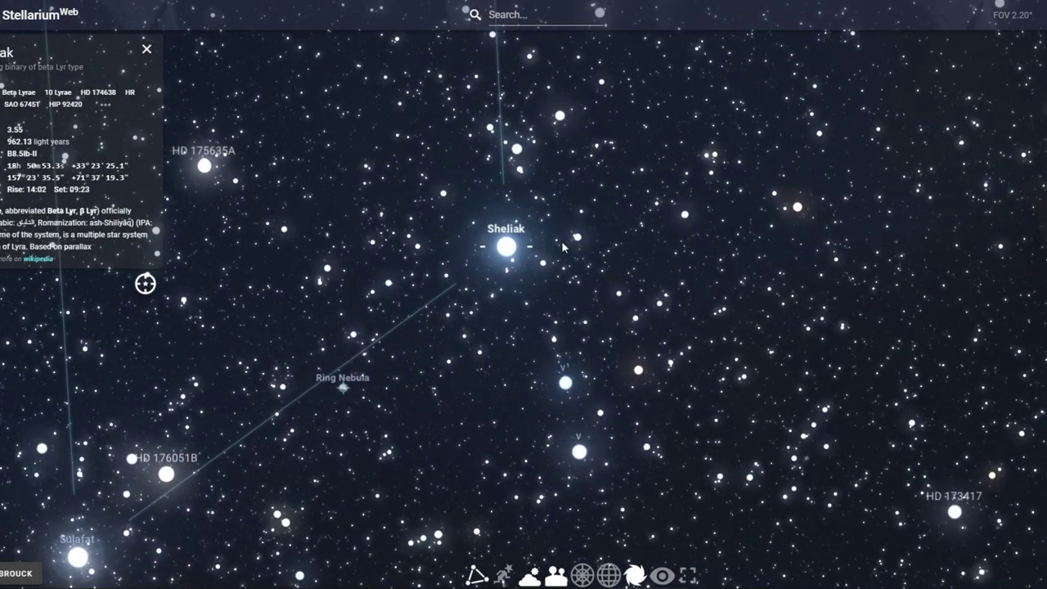
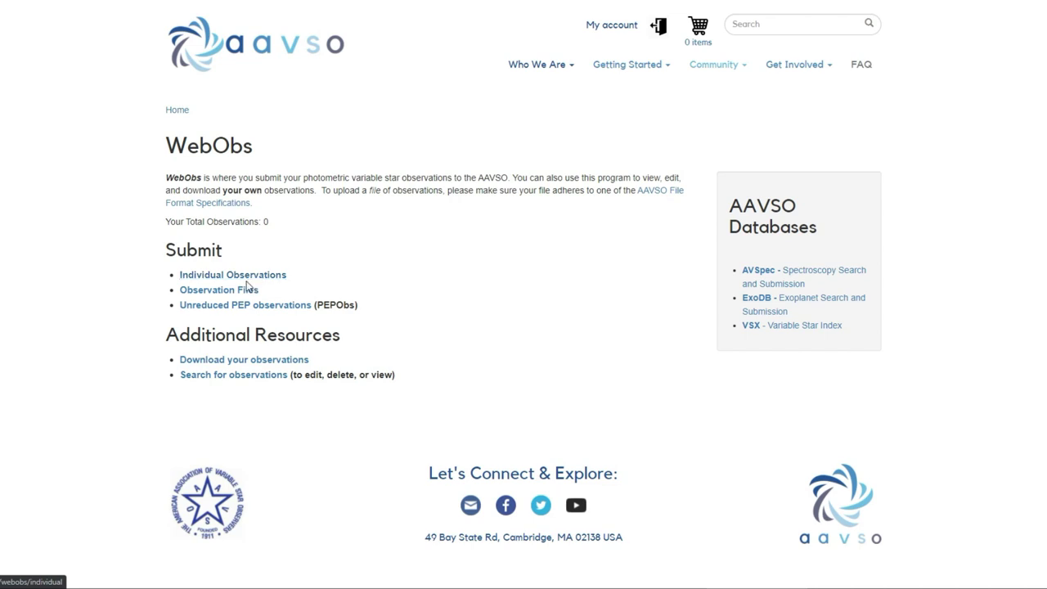
- Open the Individual Observations form with Visual as the observation type, ready for the star identifier
click(246, 278)
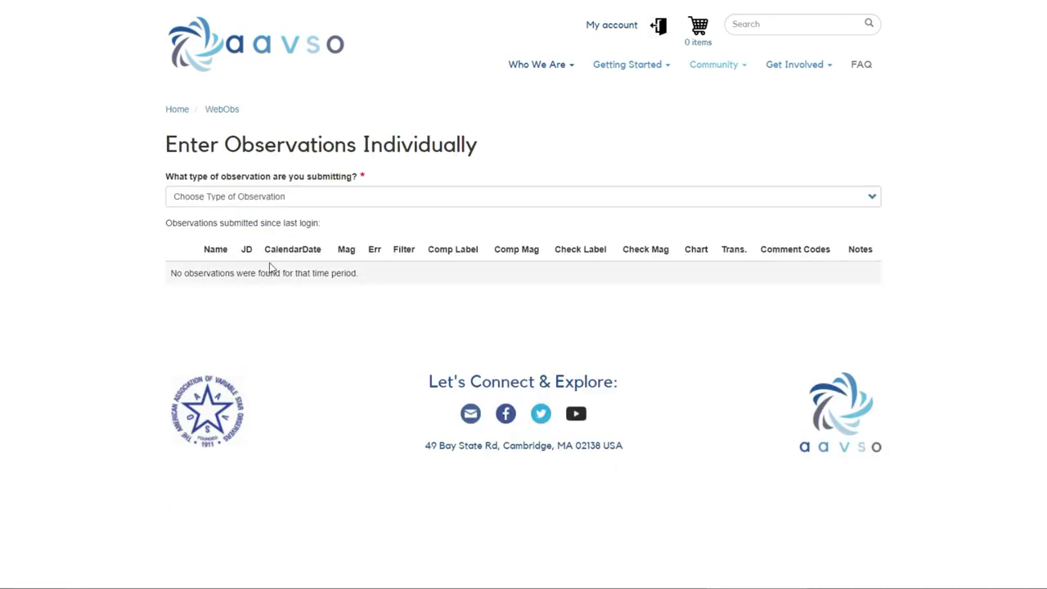
click(283, 197)
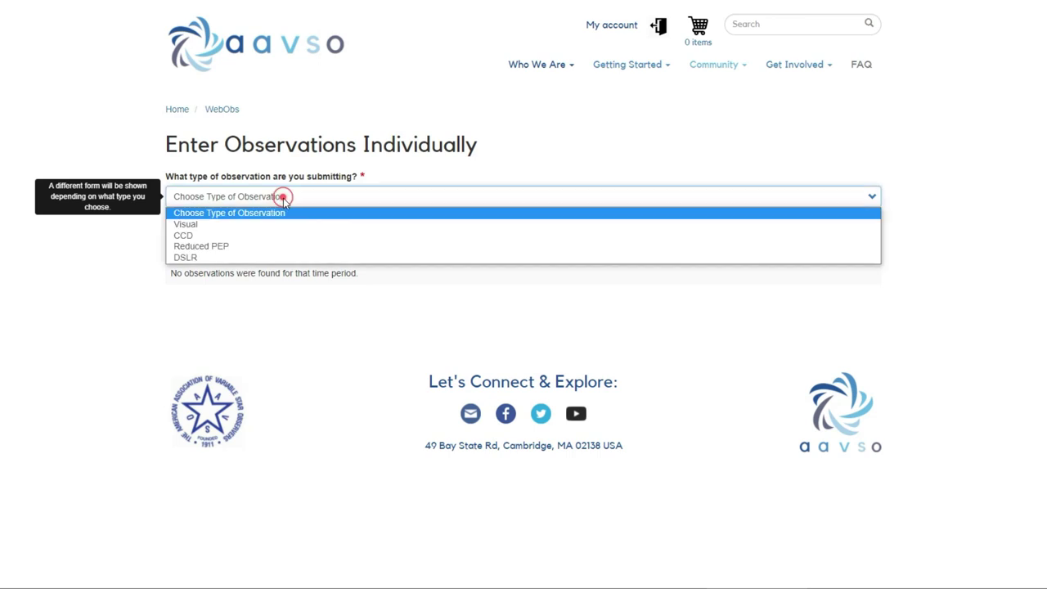
click(188, 226)
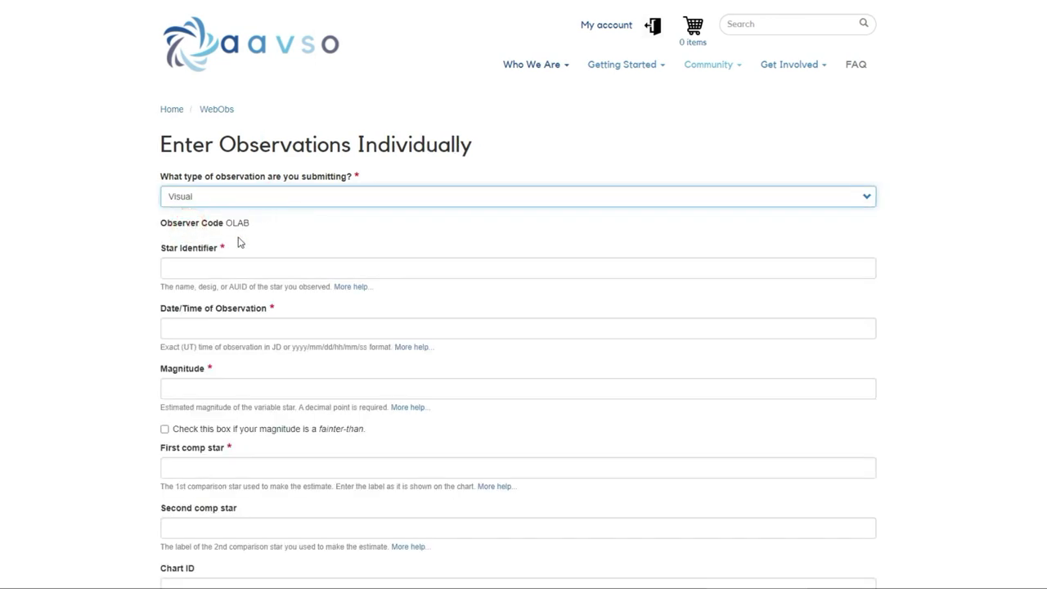
scroll(239, 241, down, 2)
scroll(240, 242, down, 1)
click(246, 141)
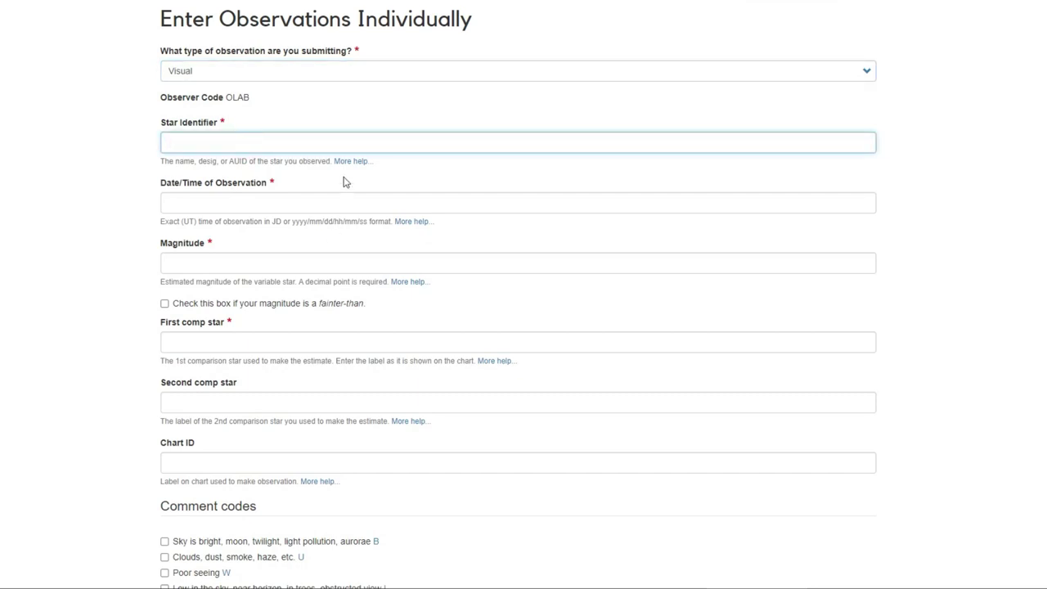
- Open Stellarium Web in a new tab and show the constellation lines
key(ctrl+t)
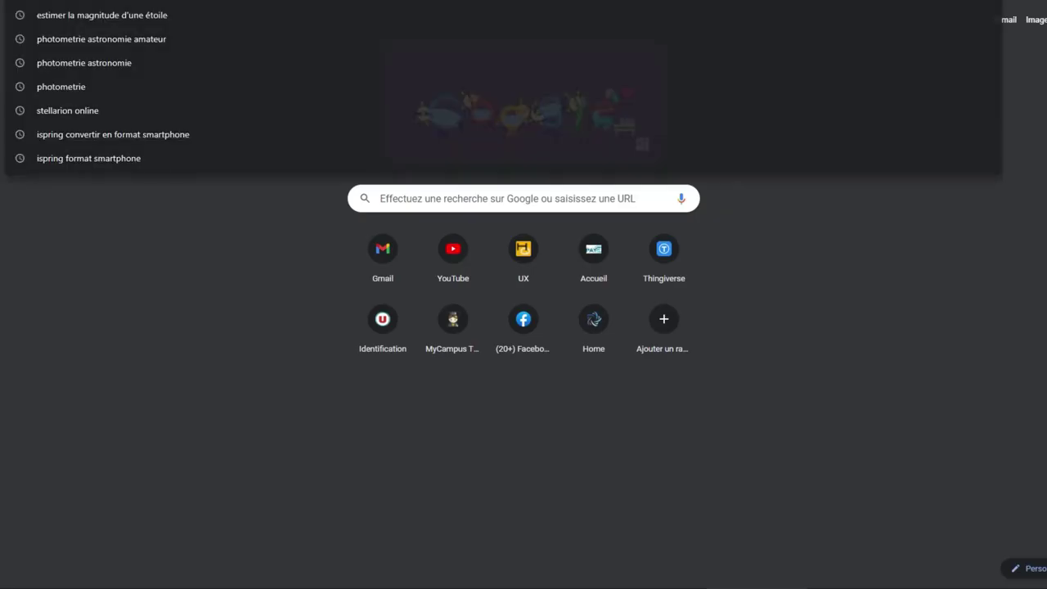
text(sta)
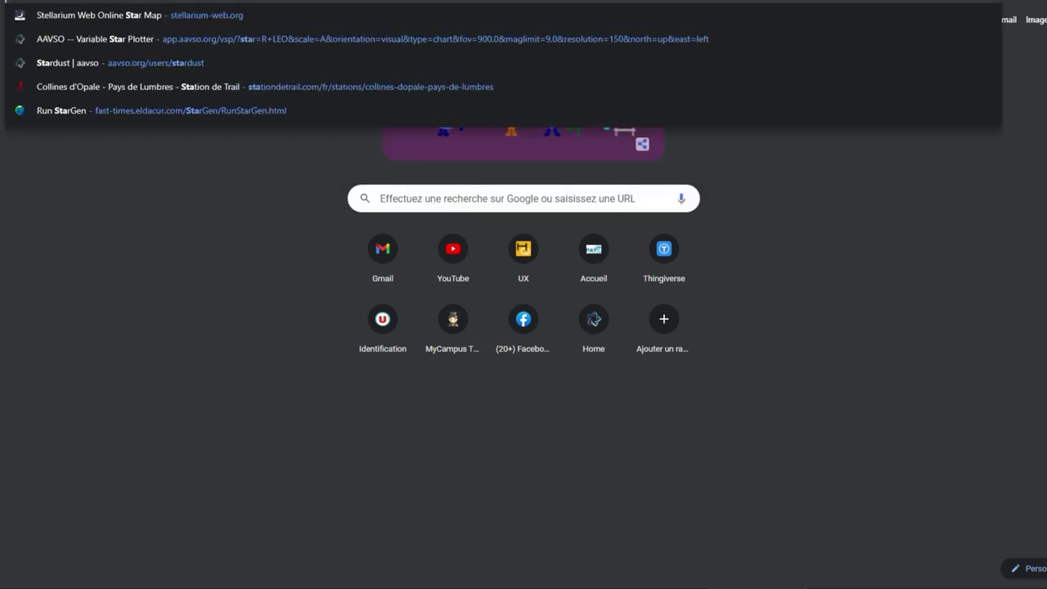
click(237, 21)
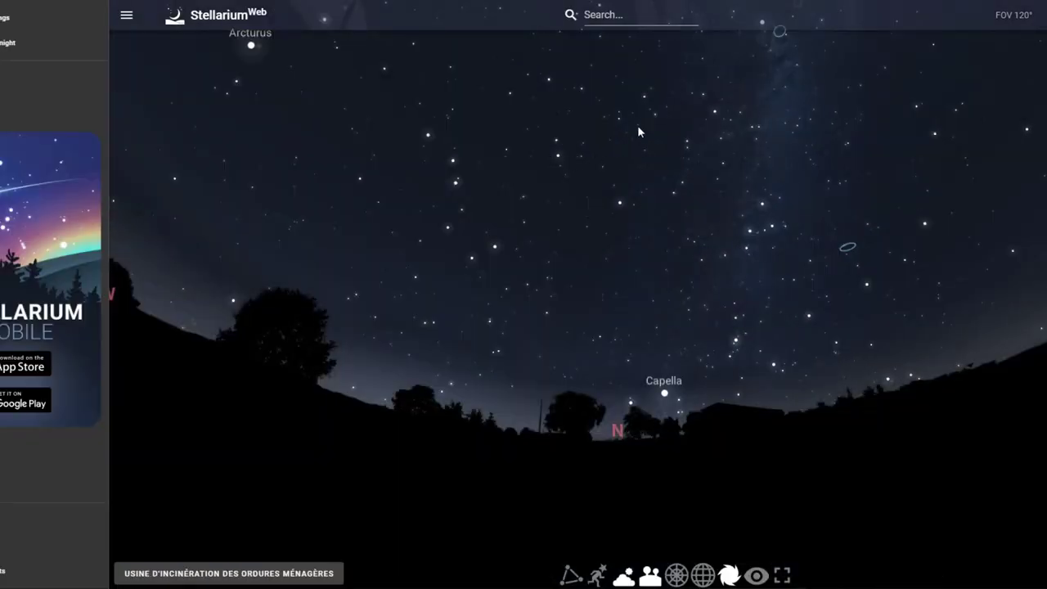
scroll(614, 221, up, 10)
click(570, 575)
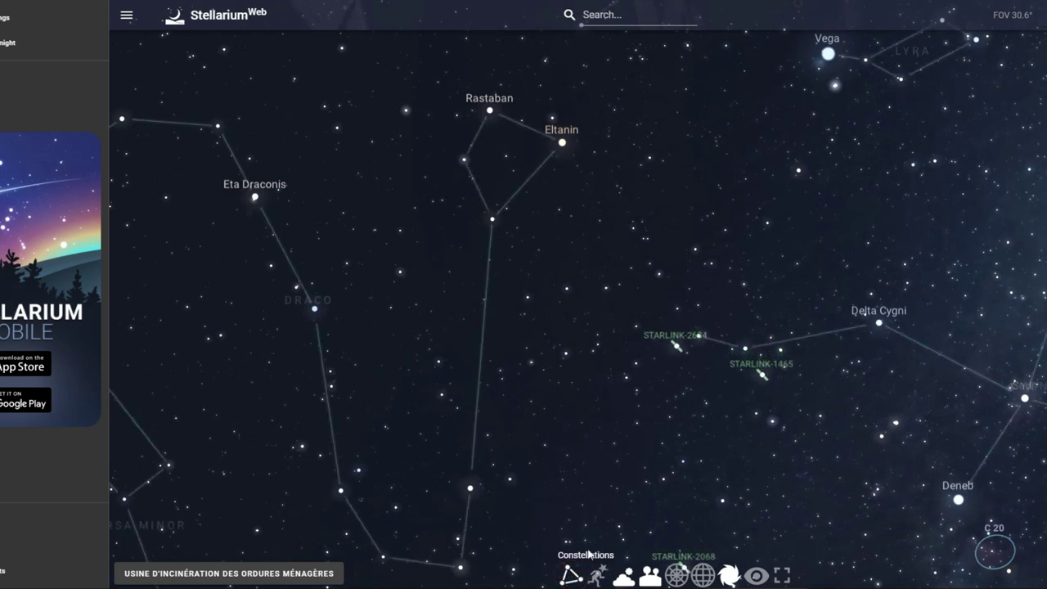
- Locate Sheliak in Lyra, select its alias 10 Lyrae, and return to WebObs
drag(921, 164, 540, 203)
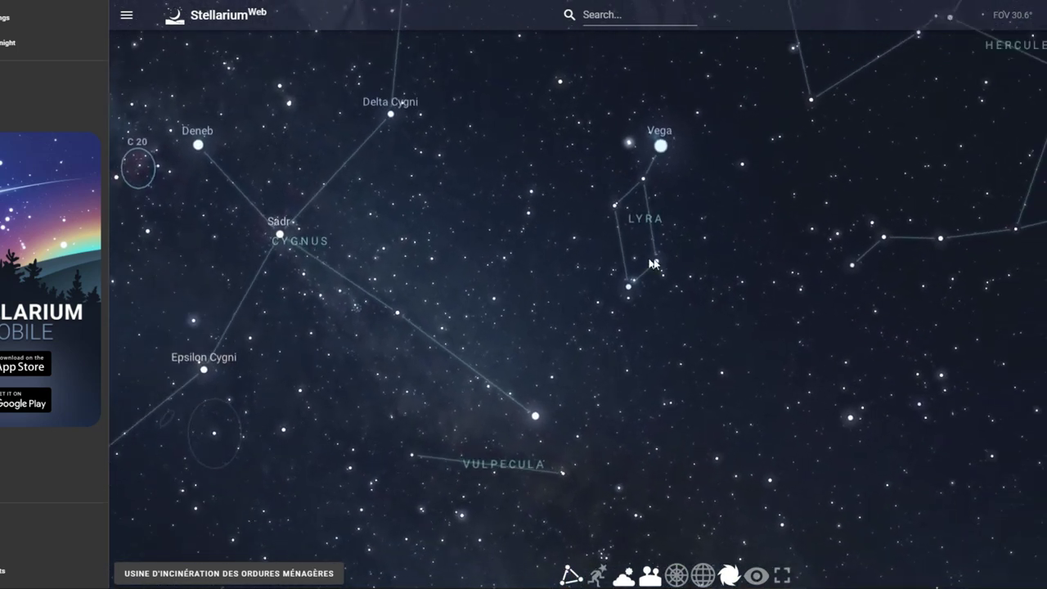
scroll(673, 263, up, 2)
scroll(672, 263, up, 4)
click(642, 261)
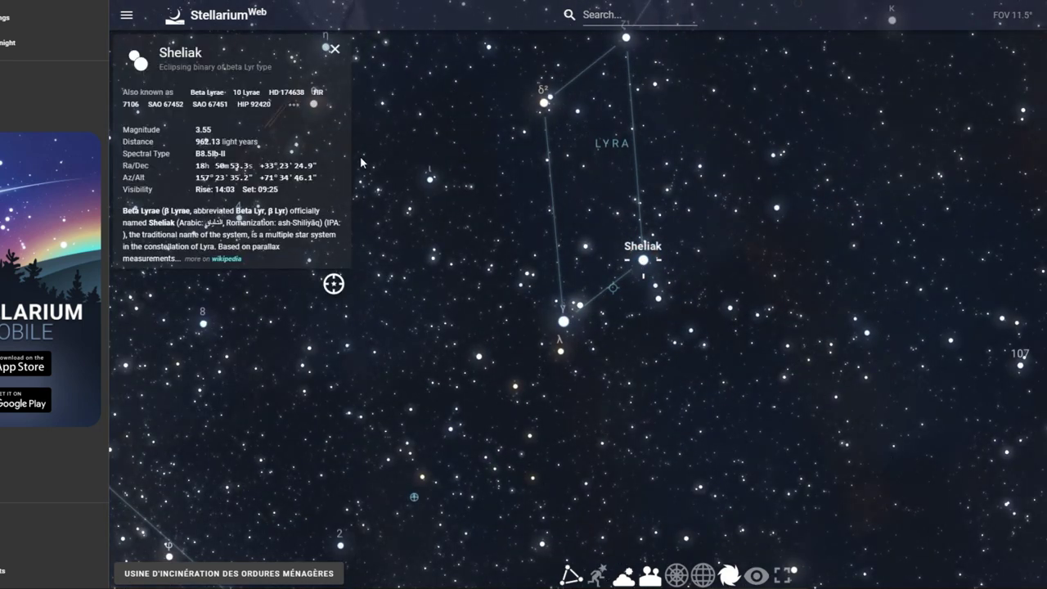
double_click(242, 93)
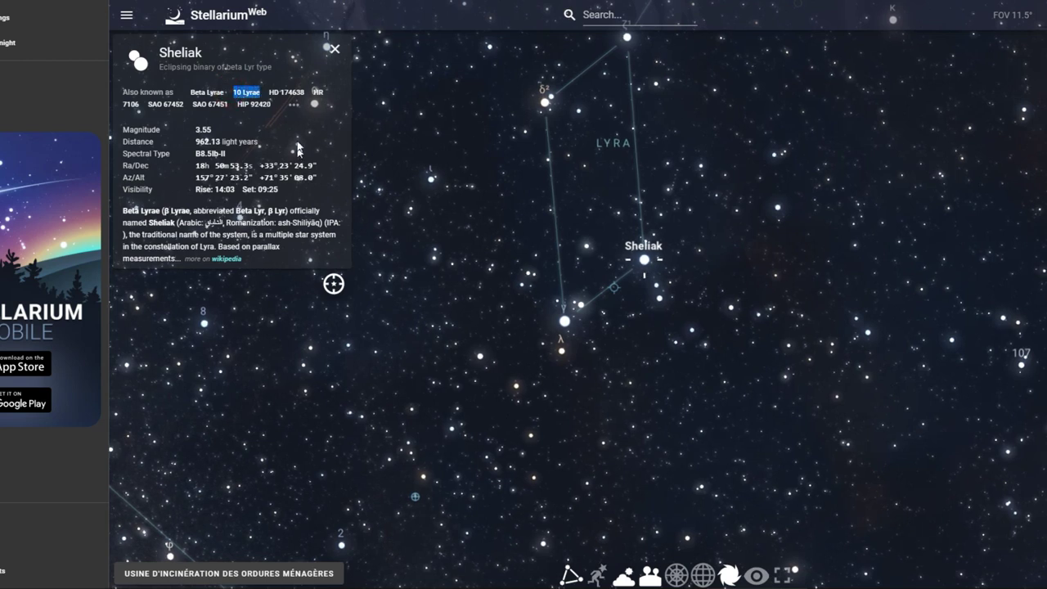
key(ctrl+Tab)
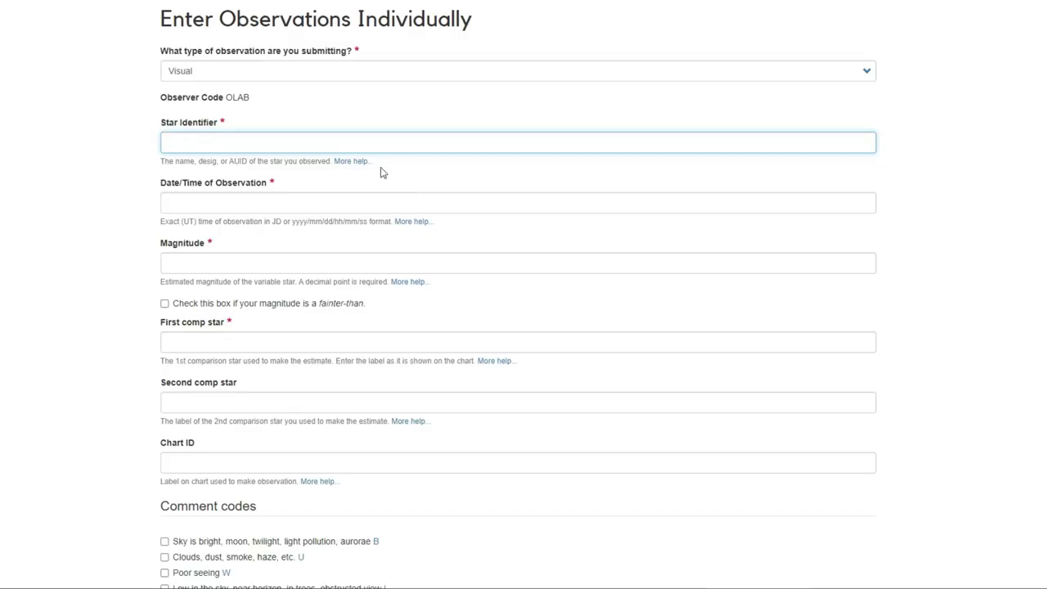
- Open the Variable Star Index search form from the star identifier help
click(355, 163)
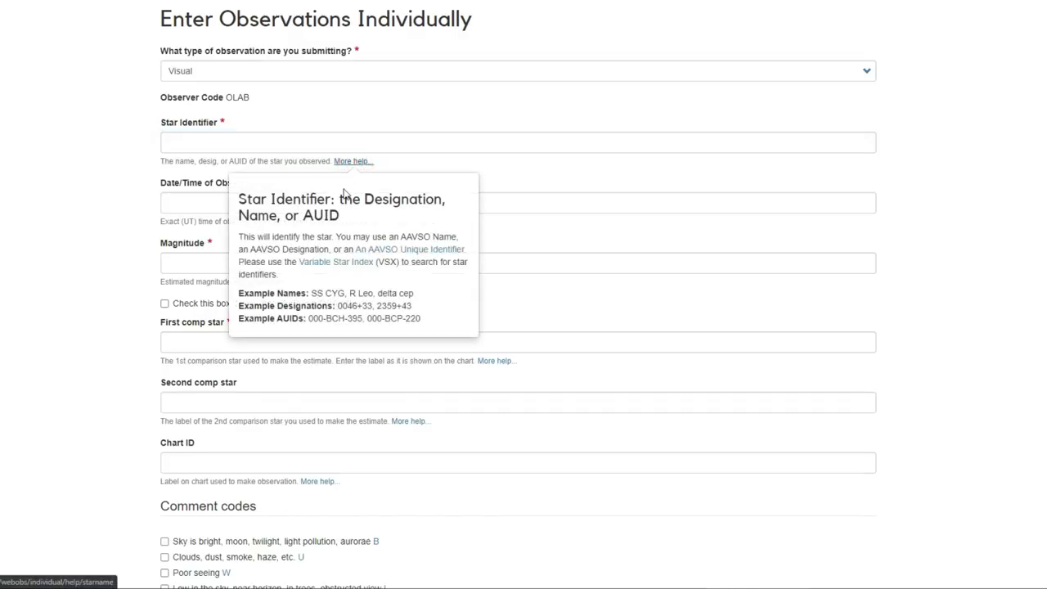
click(353, 270)
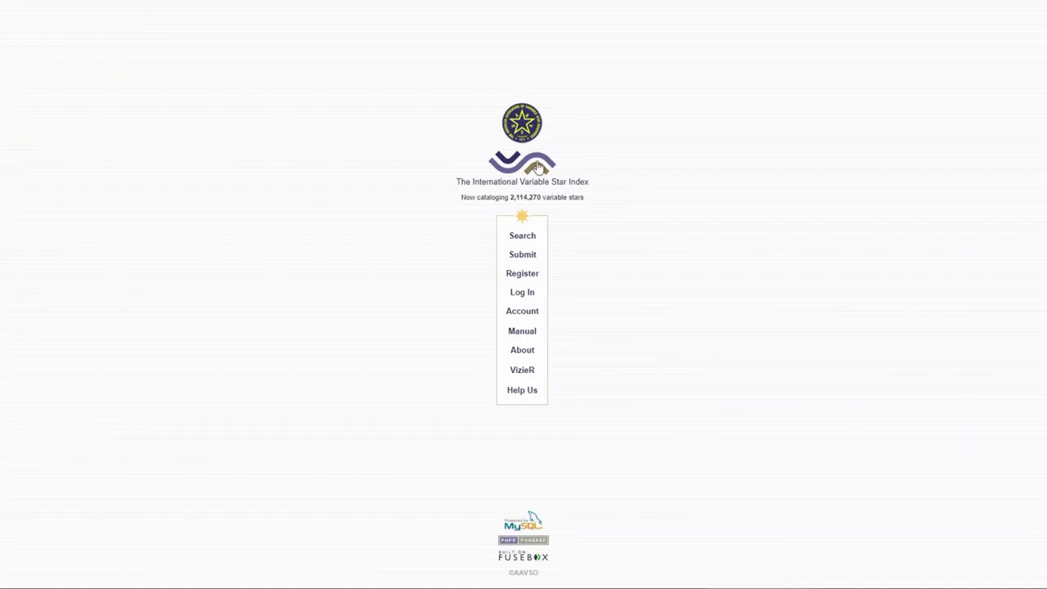
click(523, 237)
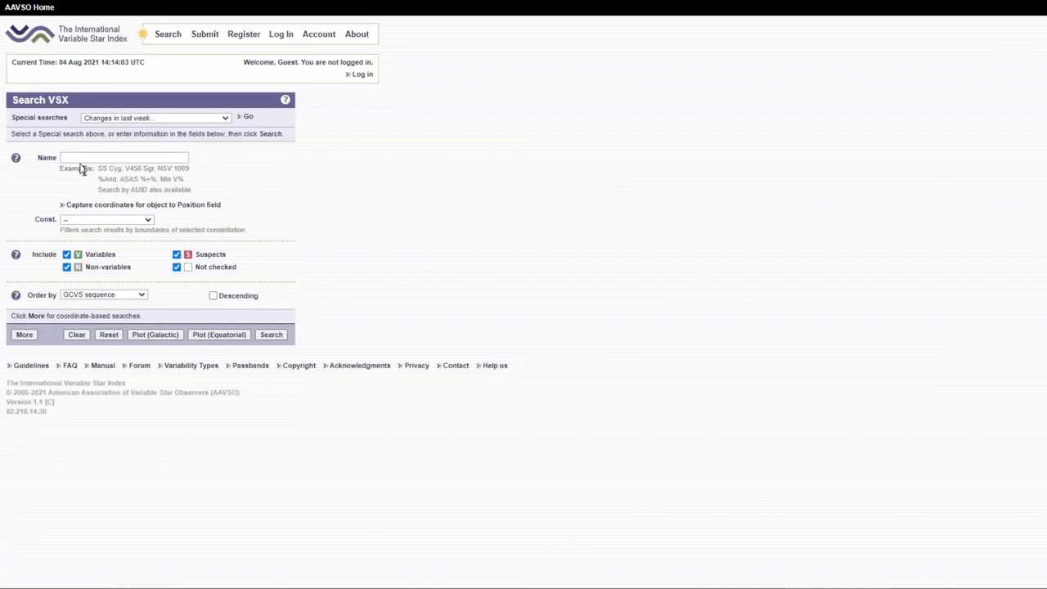
- Search VSX for '10 lyr' limited to constellation Lyra
click(140, 220)
drag(150, 239, 146, 314)
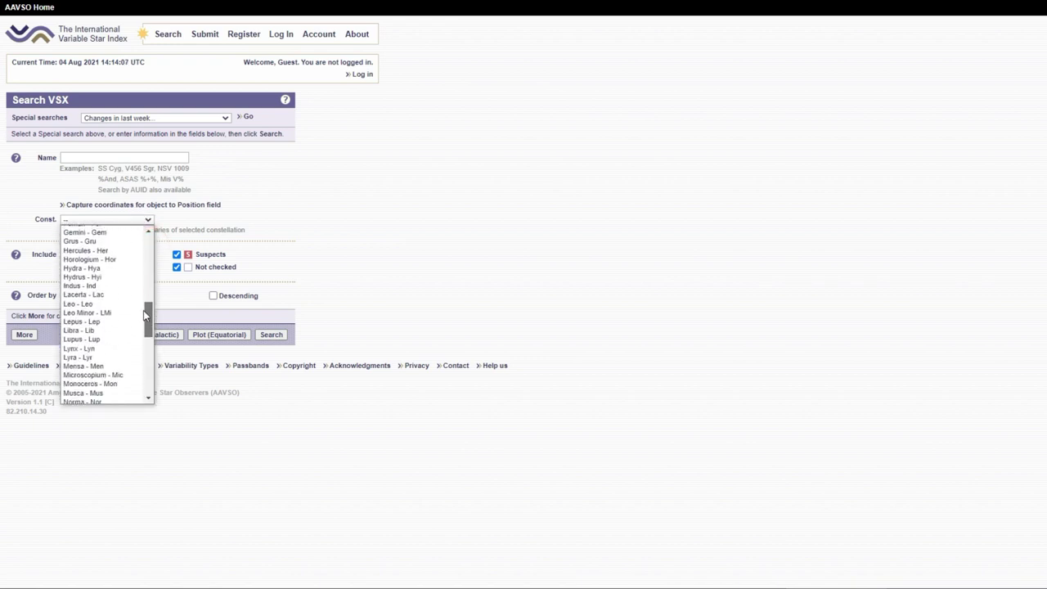
click(75, 356)
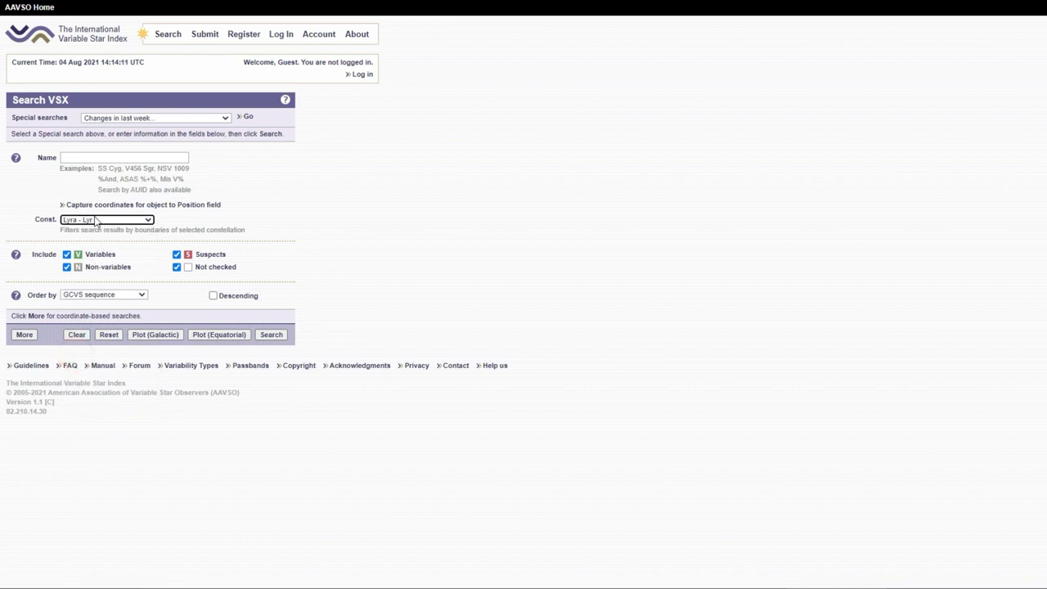
click(104, 157)
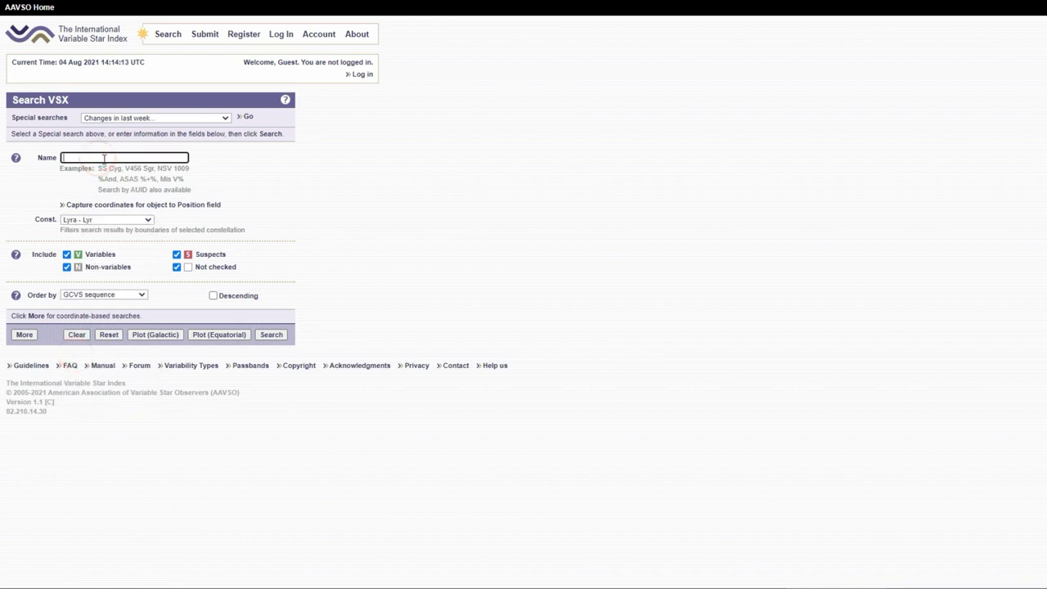
text(10 lyrae)
double_click(104, 158)
text(lyr)
click(270, 335)
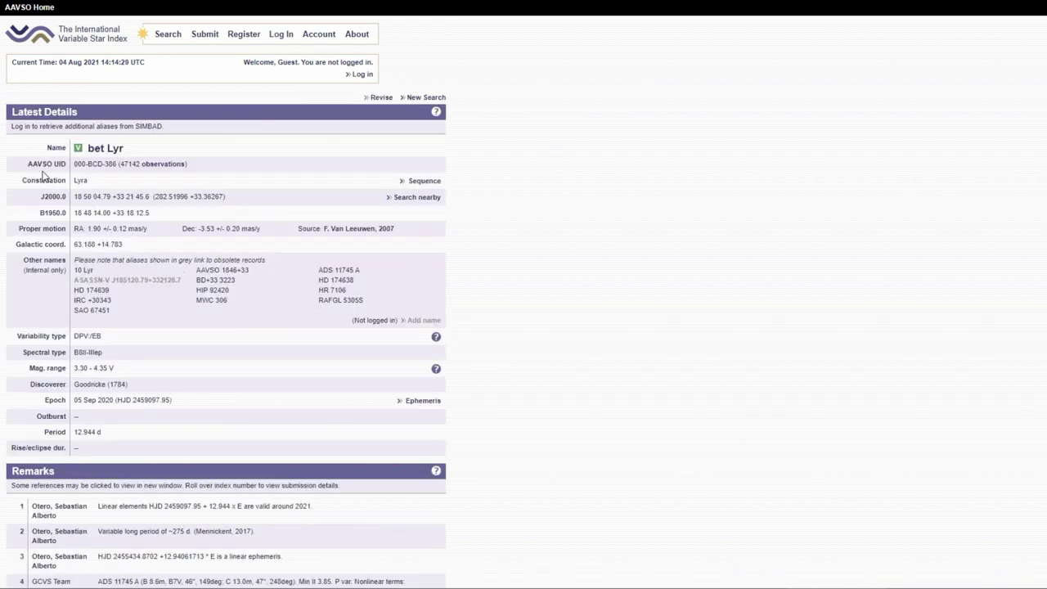
- Copy the AUID 000-BCD-386 into the form's Star Identifier field
drag(73, 164, 117, 165)
key(ctrl+c)
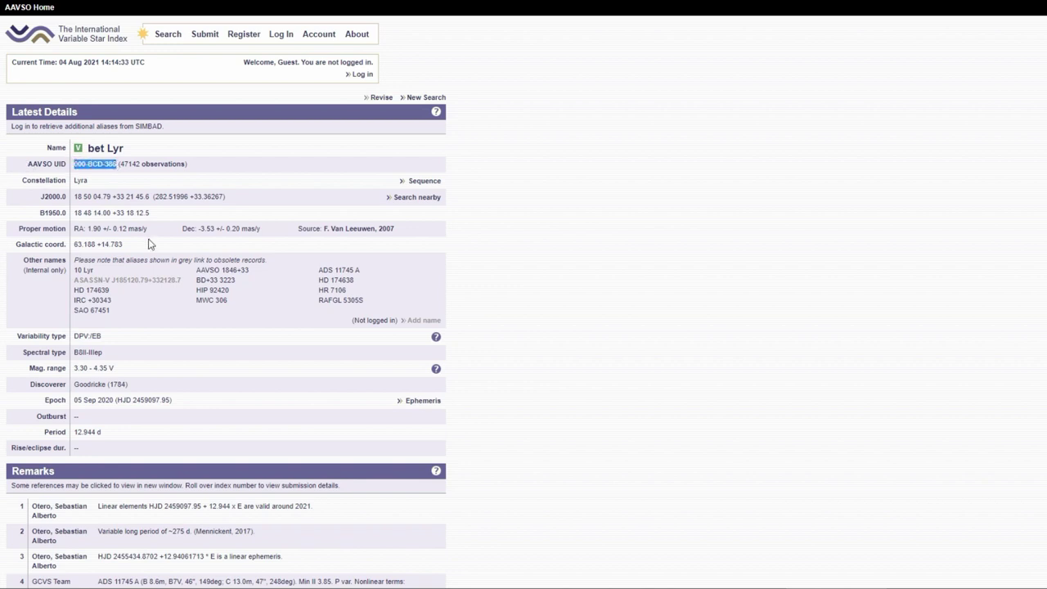
key(alt+Tab)
click(333, 142)
key(ctrl+v)
click(395, 204)
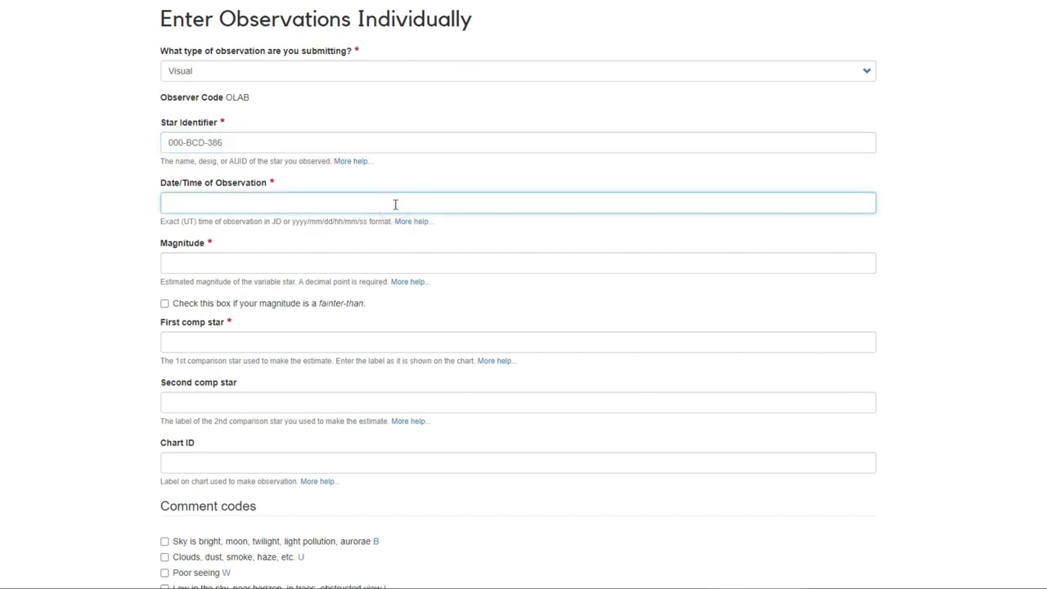
- Enter the observation date and time 2021/08/03/20/17/20
drag(292, 220, 368, 223)
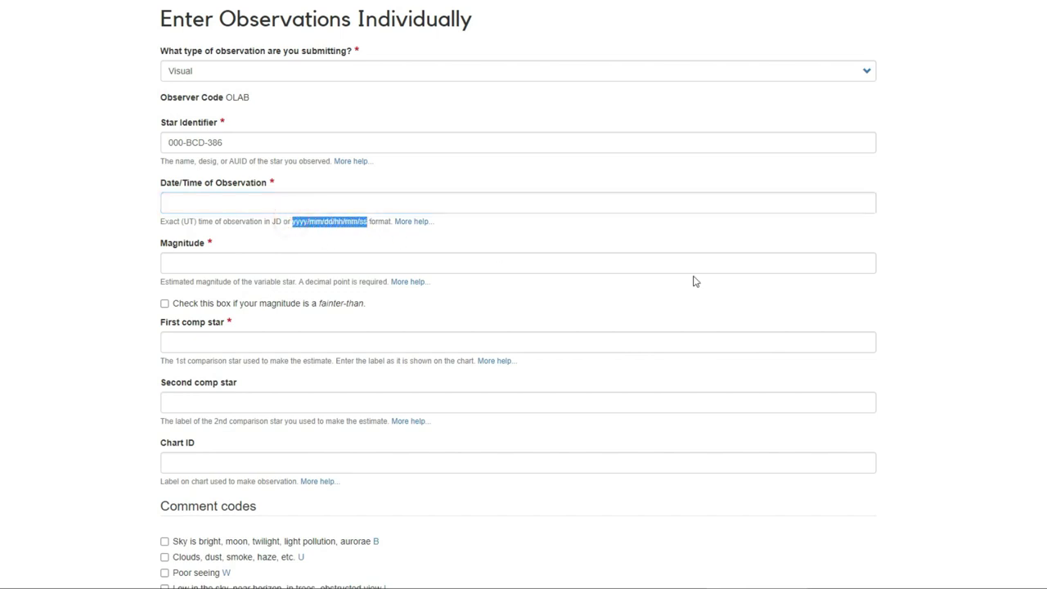
click(481, 202)
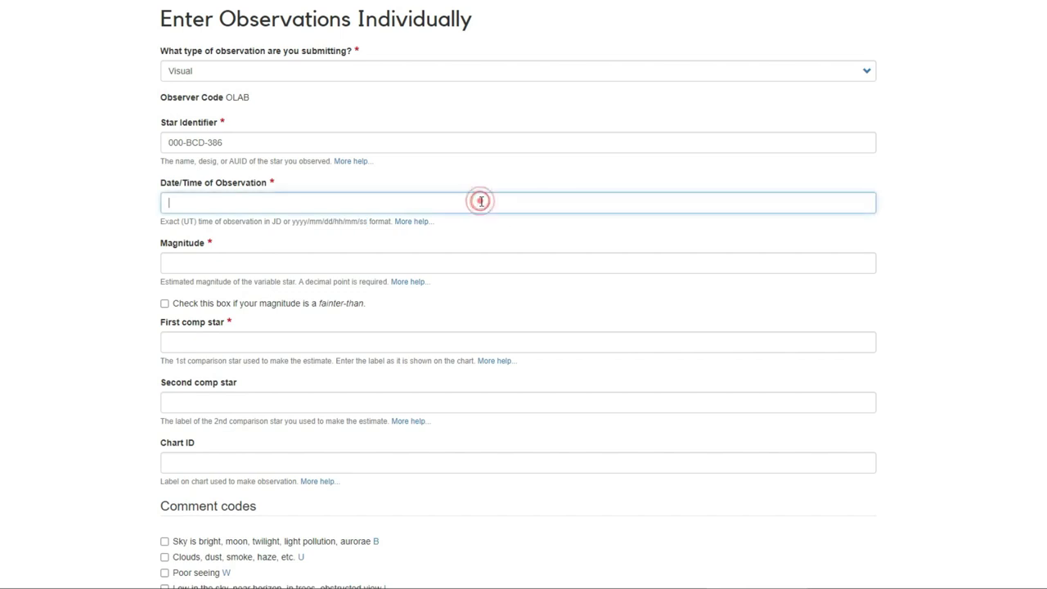
text(2021)
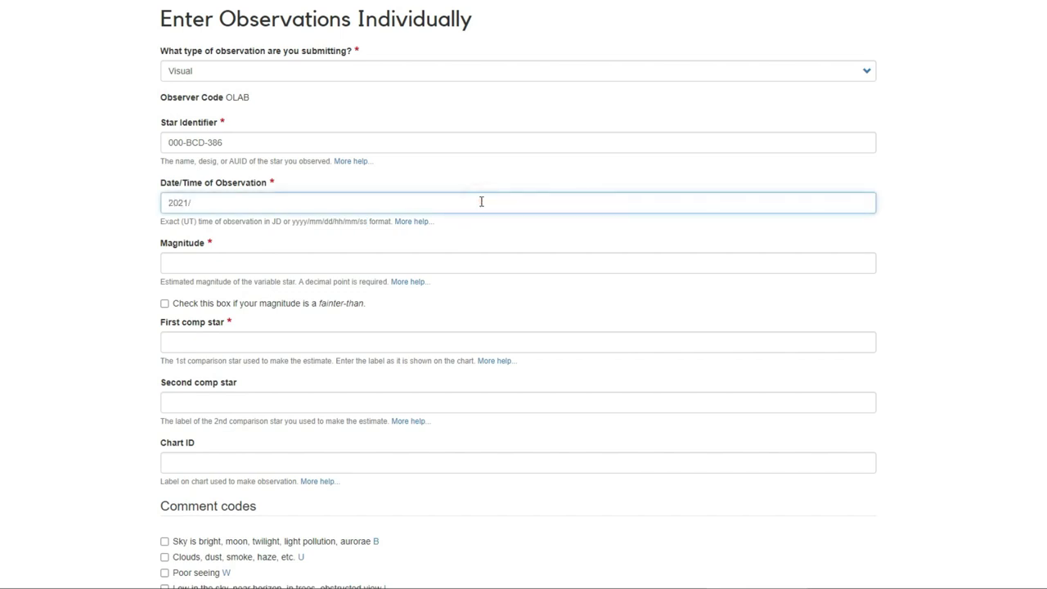
text(/08/03/20/17/20)
- Enter magnitude 3.44 with comparison stars 32 and 44
click(339, 264)
text(3.44)
click(229, 341)
text(32)
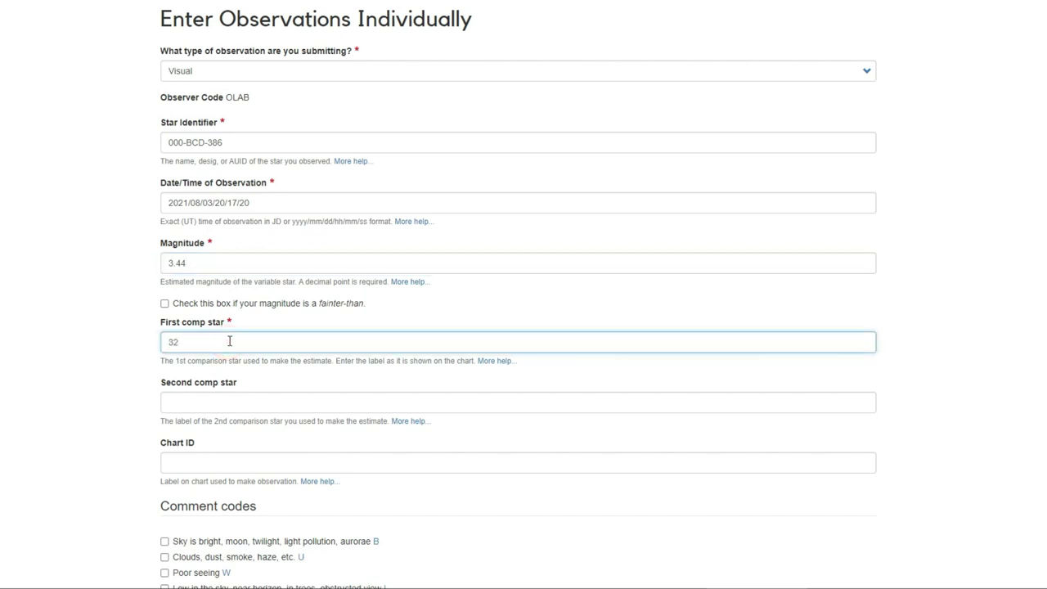
click(209, 404)
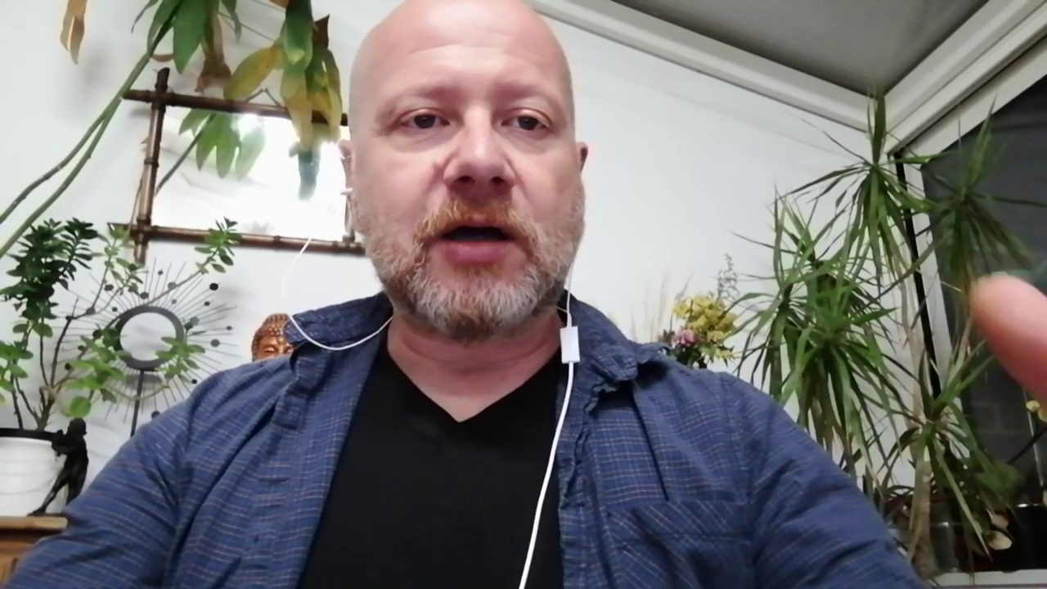
text(44)
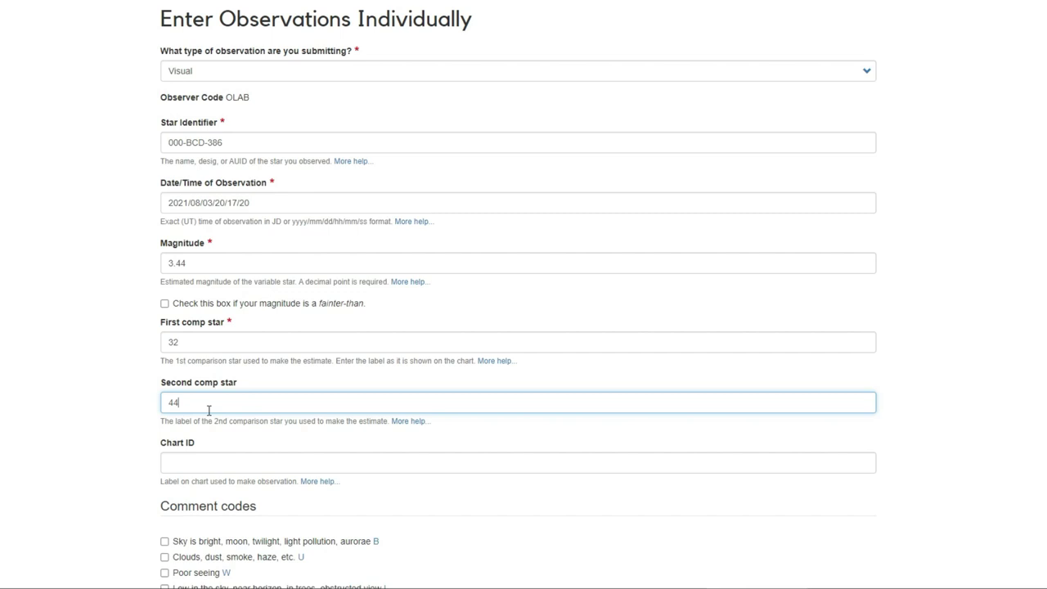
click(221, 461)
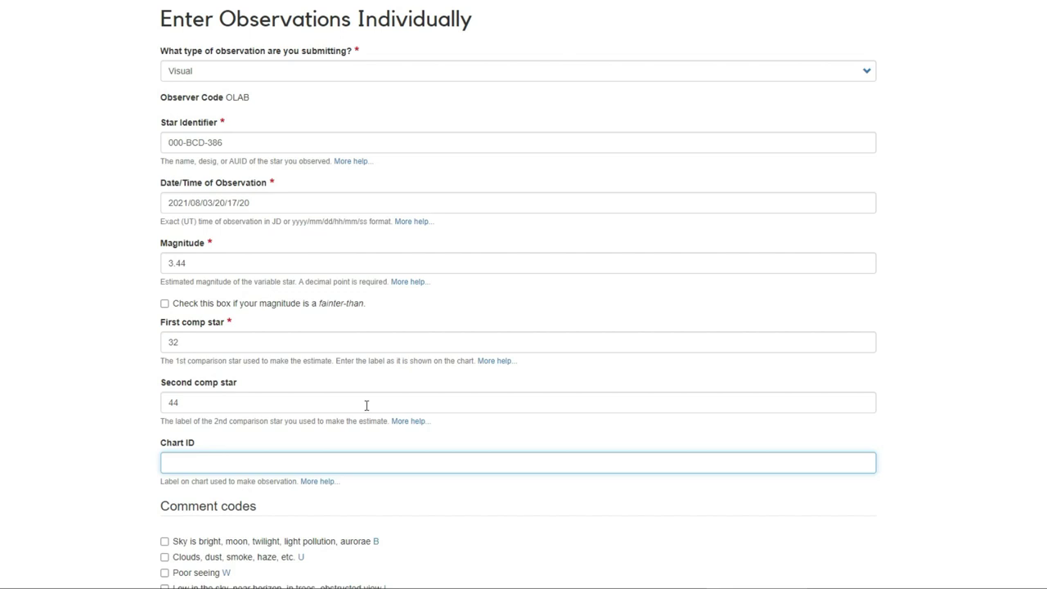
- Enter X26762AGB as the Chart ID
text(X2)
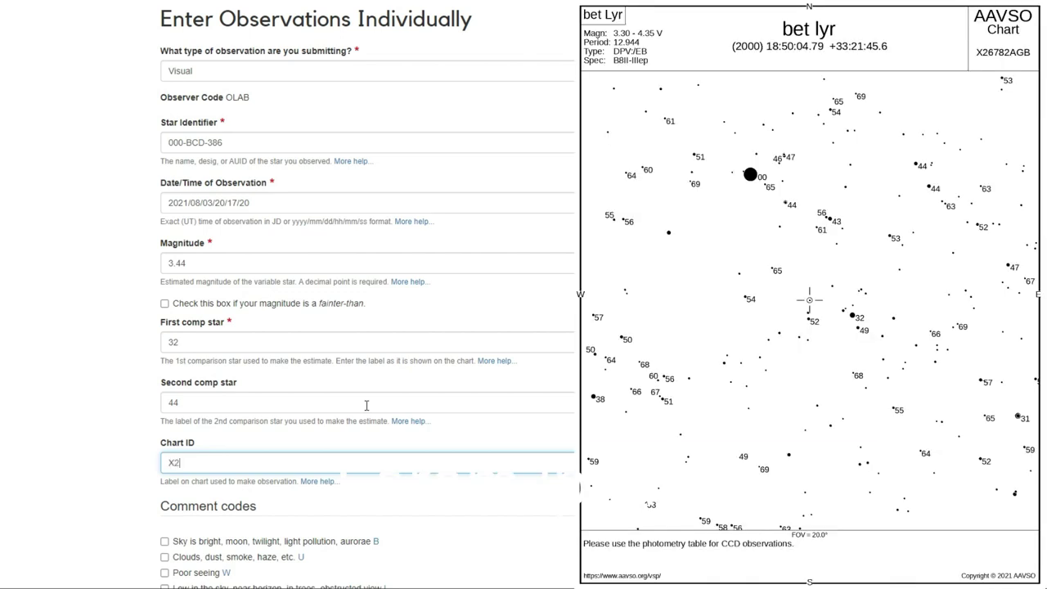
text(676)
text(2A)
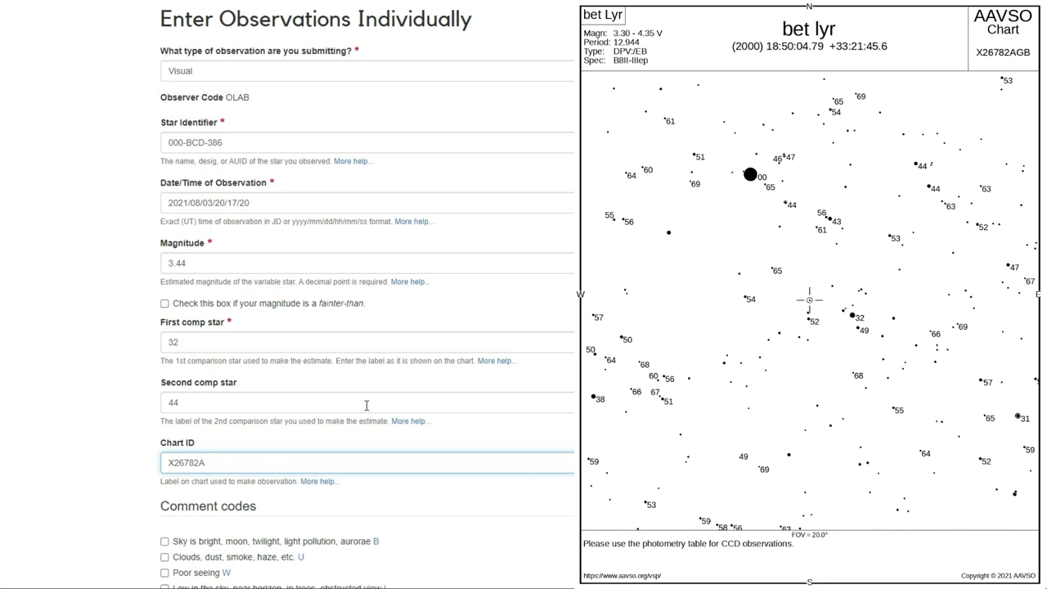
text(GB)
scroll(409, 502, down, 2)
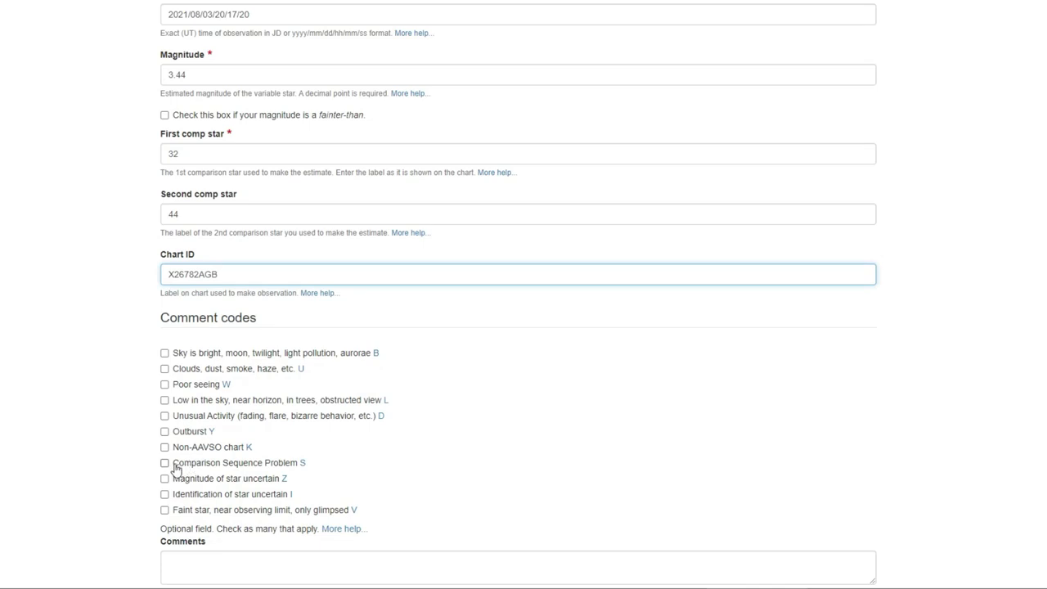
- Tick comment code Z (magnitude uncertain) and submit the observation
click(165, 480)
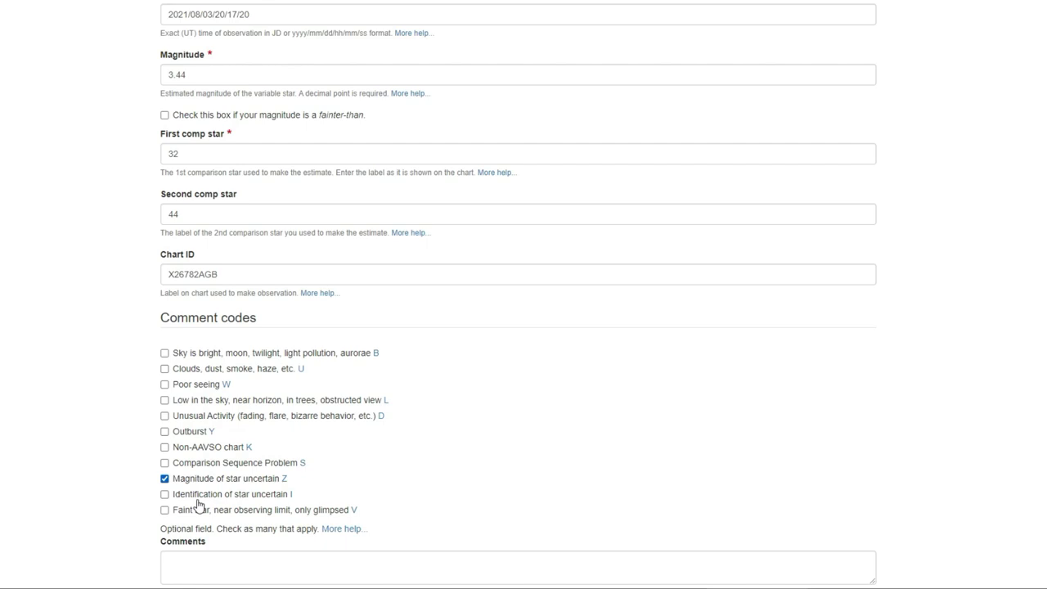
scroll(200, 491, down, 3)
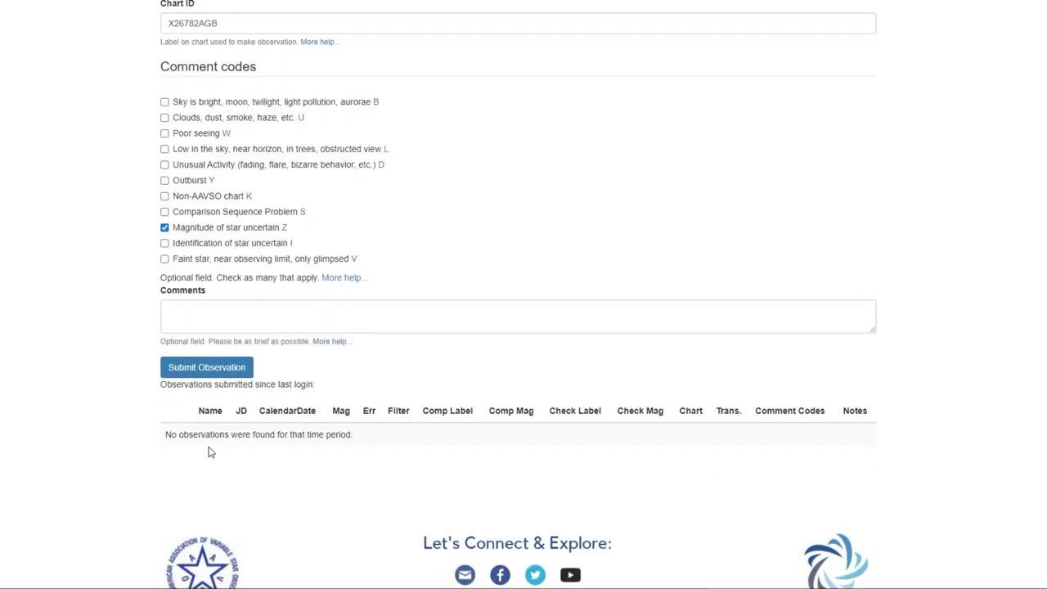
click(218, 378)
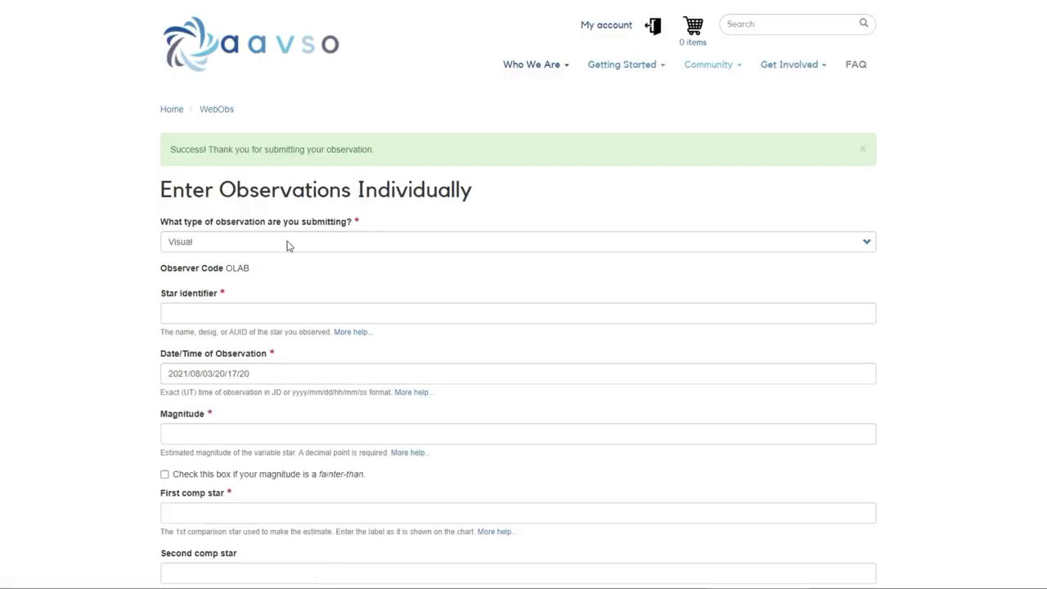
- Check the success message and recent submissions table, then go to the AAVSO home page
drag(170, 153, 395, 156)
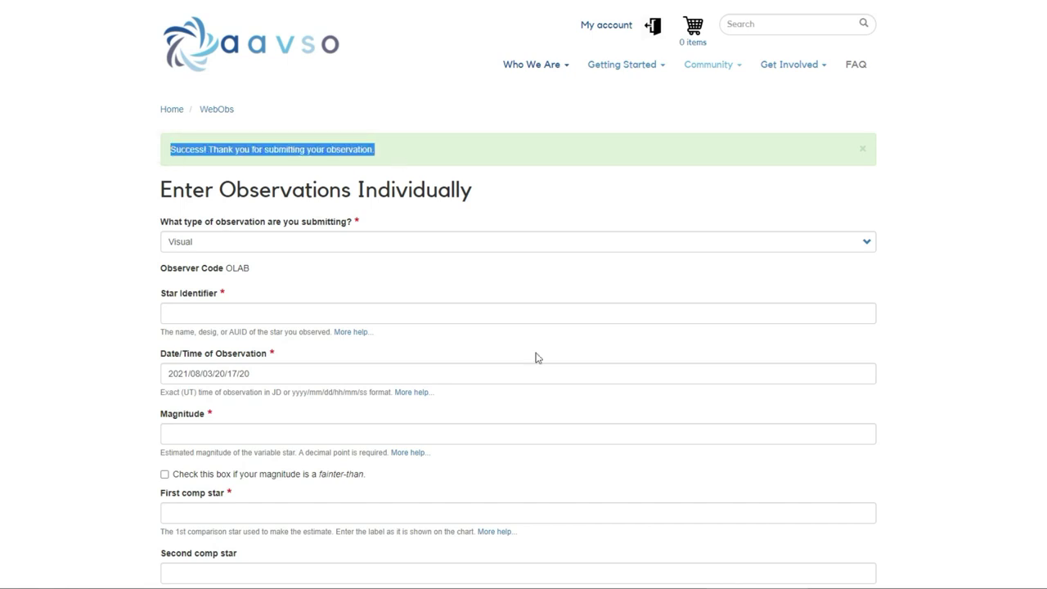
scroll(536, 357, down, 9)
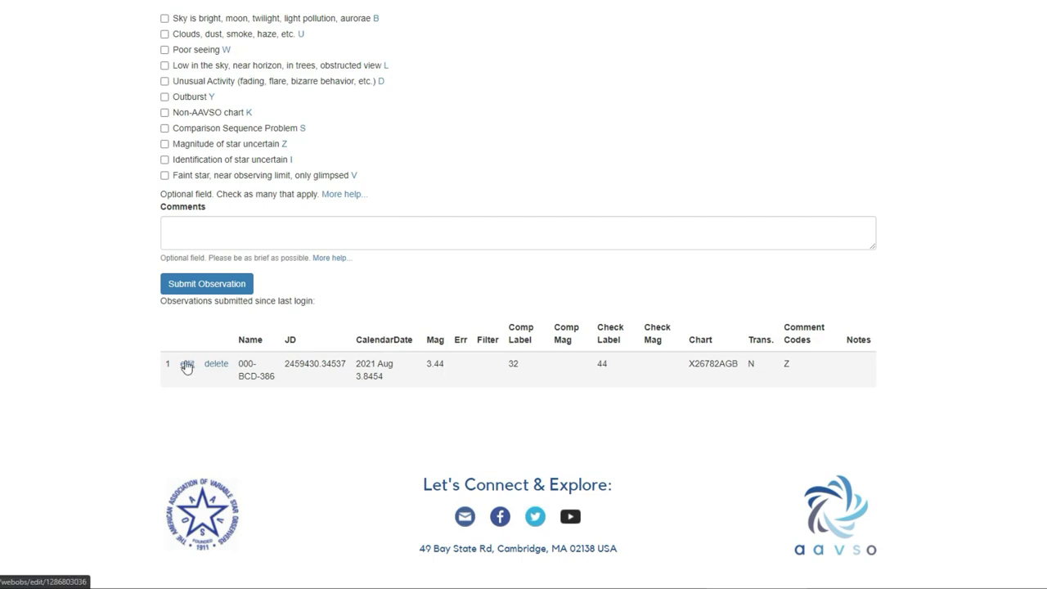
scroll(407, 398, up, 1)
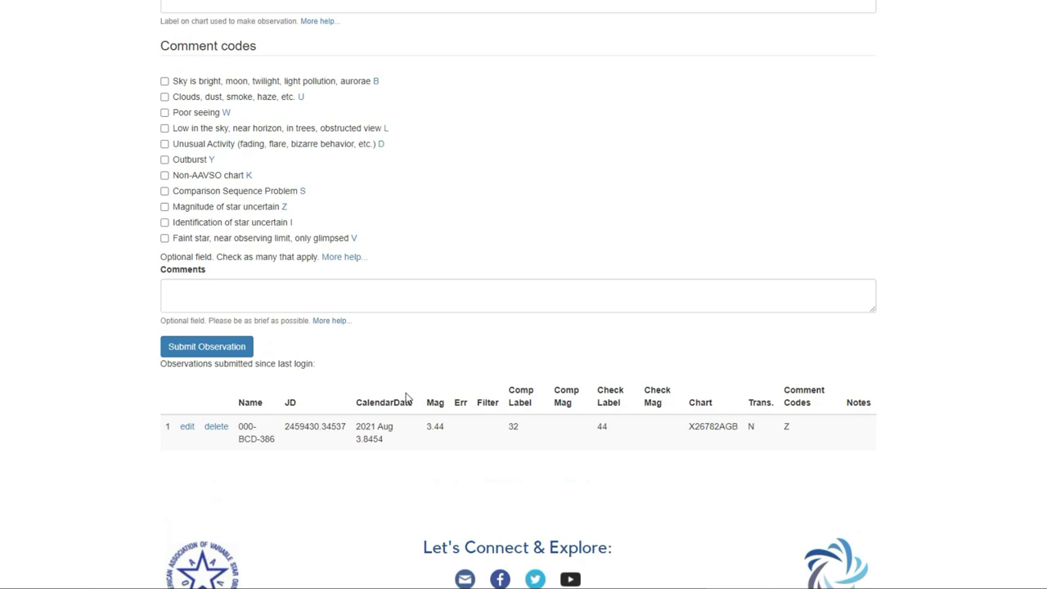
scroll(406, 398, up, 15)
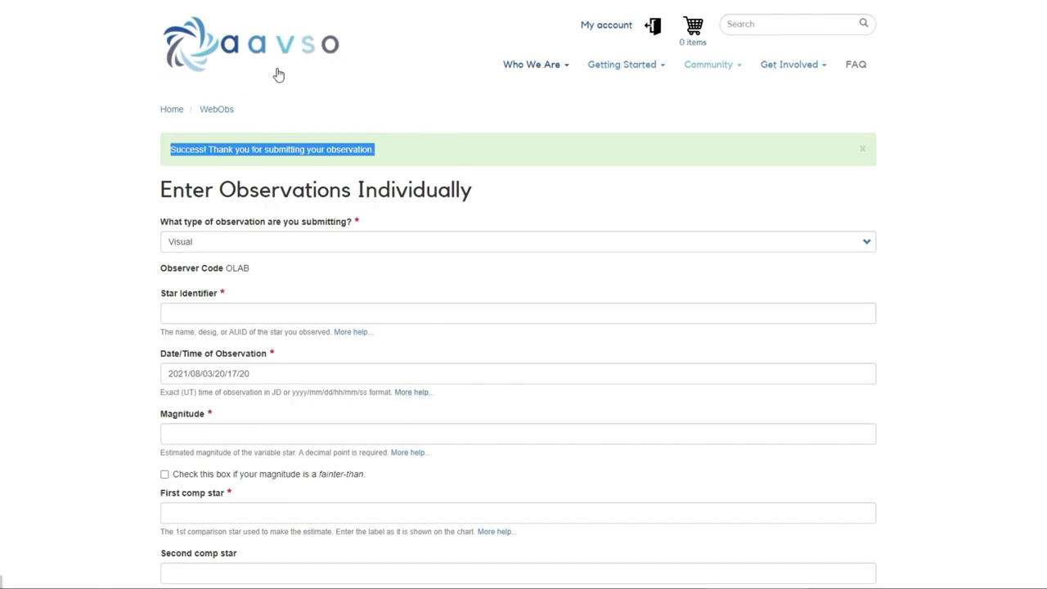
click(273, 54)
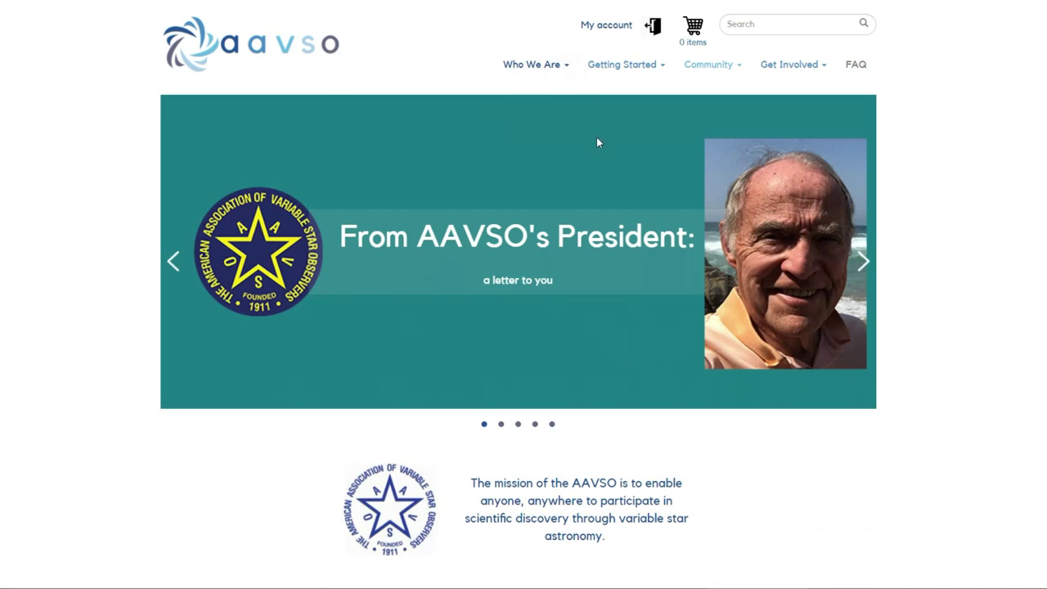
- Look up recent observations of 000-BCD-386 using the home page's Pick a Star box
scroll(594, 198, down, 5)
click(506, 202)
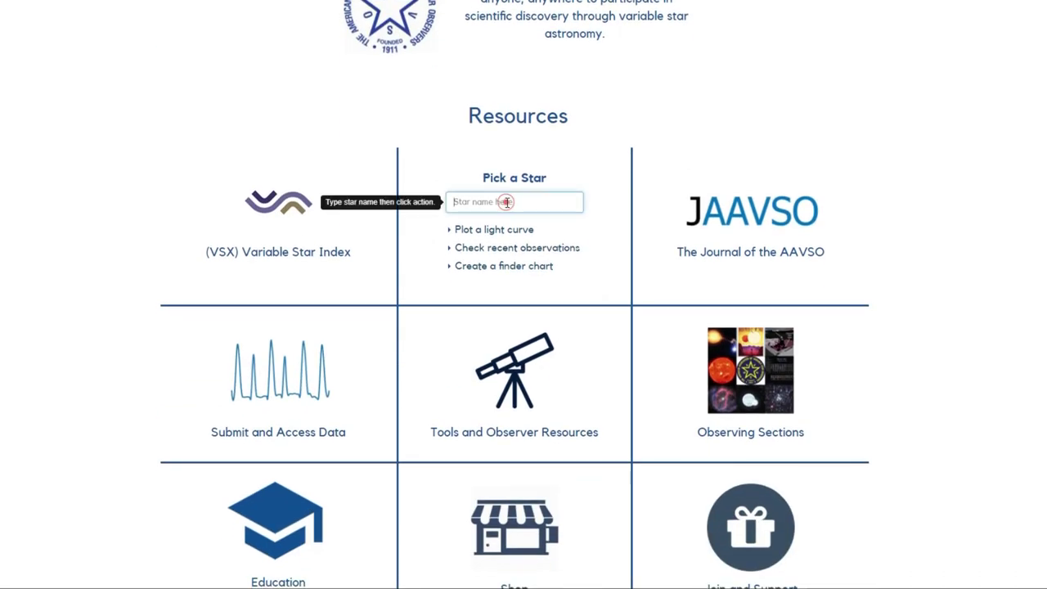
key(ctrl+v)
click(530, 254)
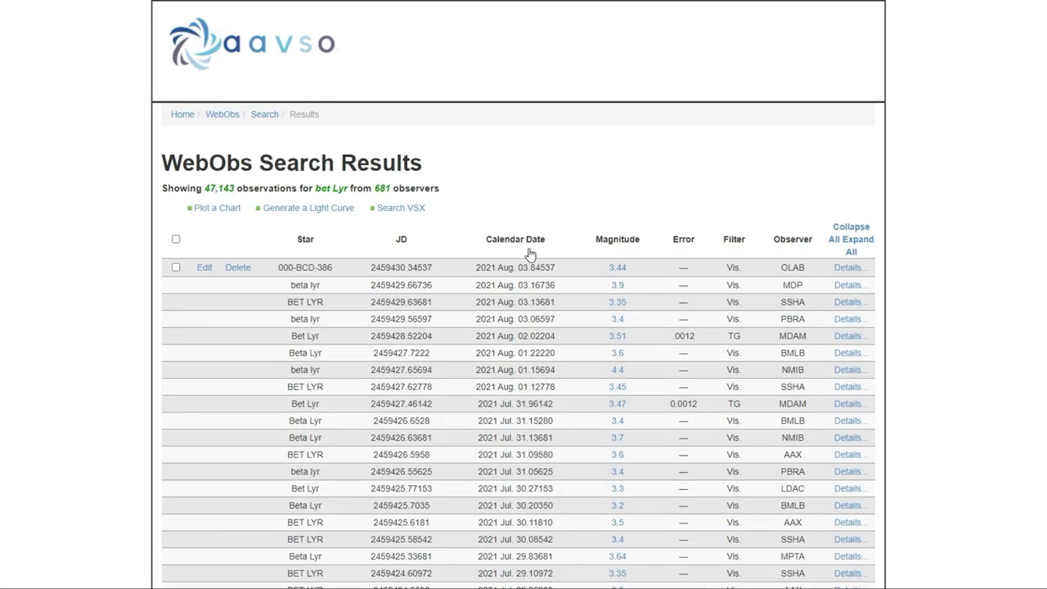
- View the newest observation's details and edit page, then leave it unchanged
double_click(787, 268)
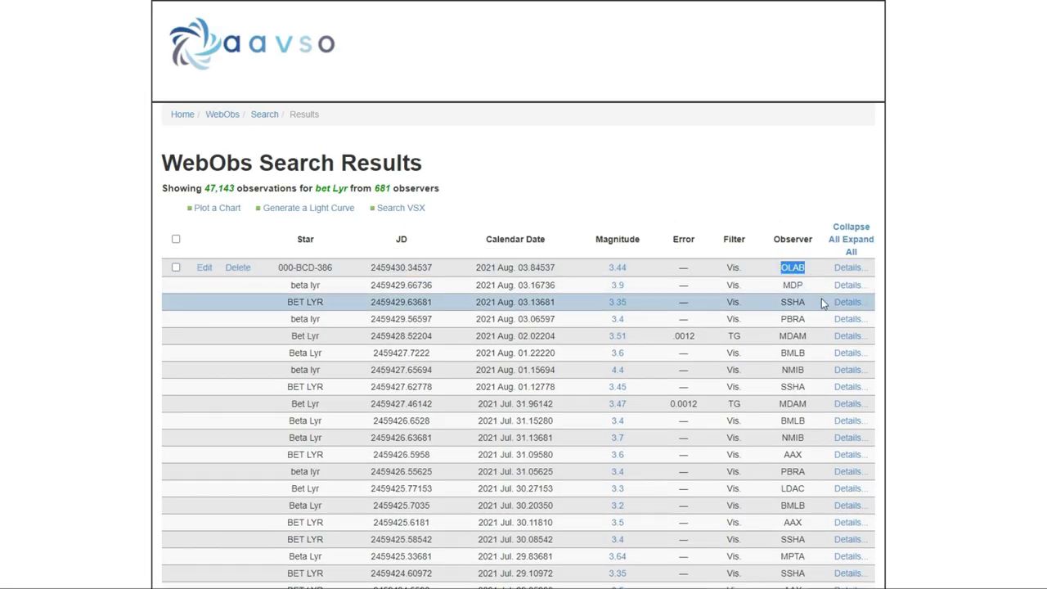
click(846, 270)
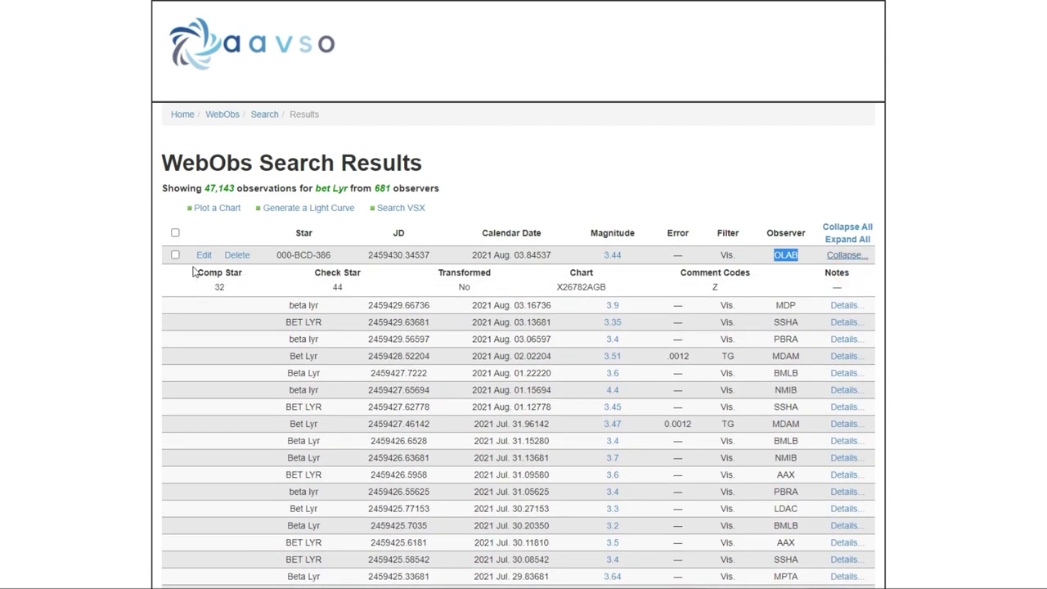
click(203, 257)
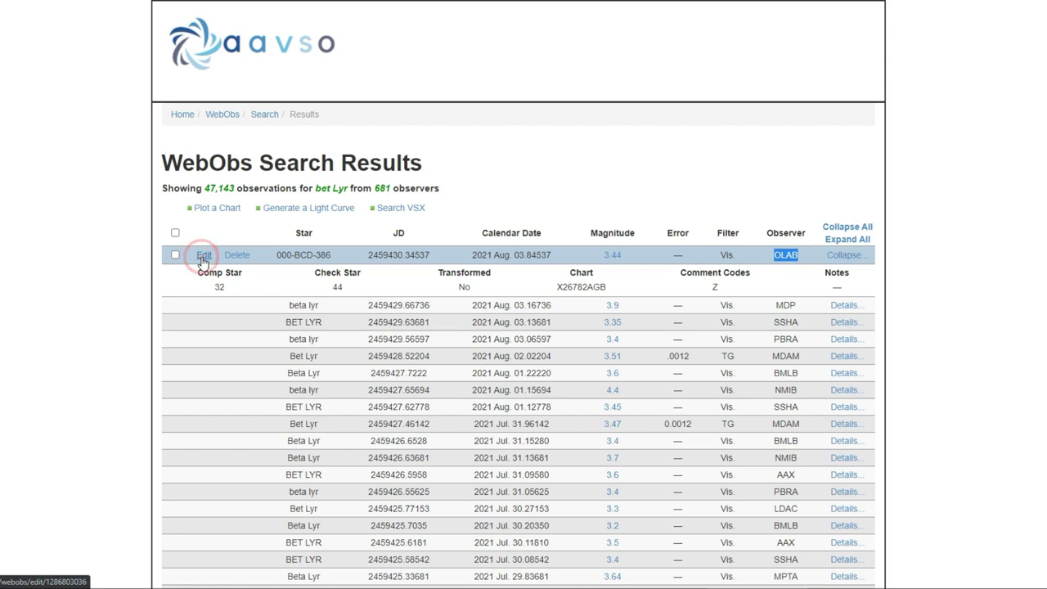
scroll(267, 269, down, 7)
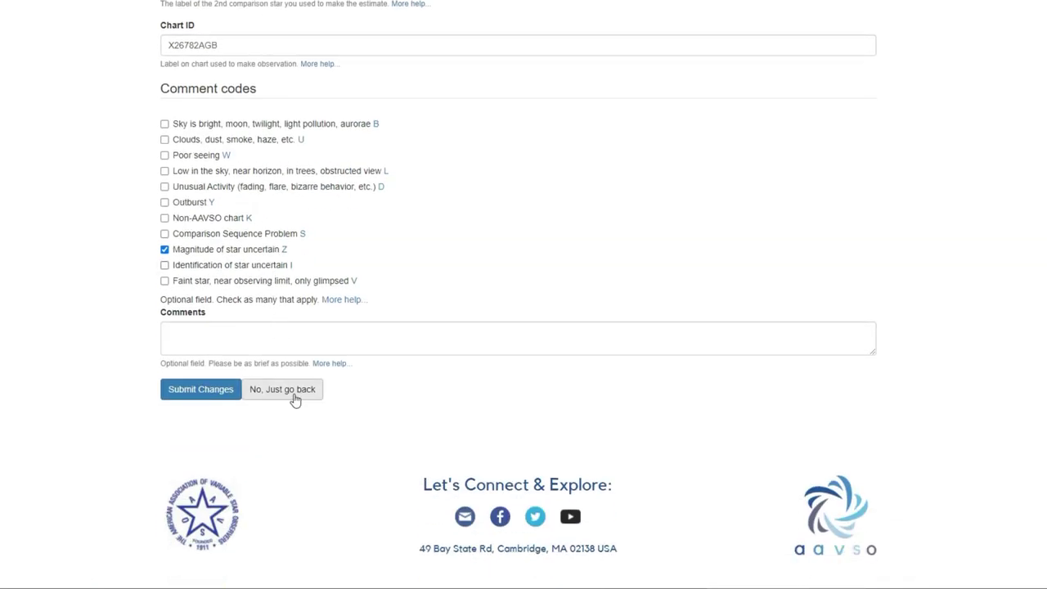
click(294, 388)
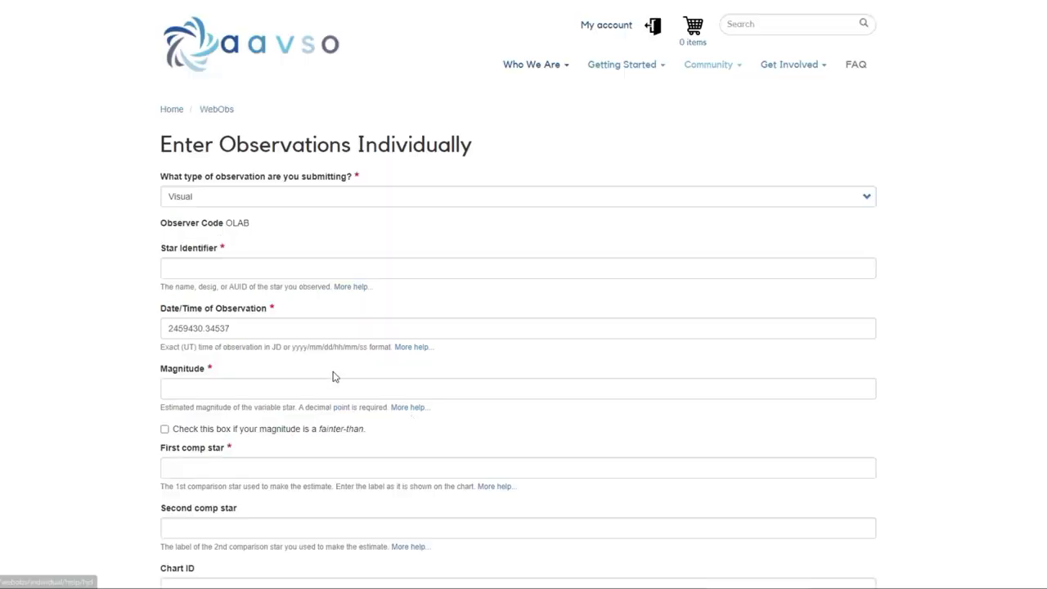
- From the AAVSO home page, check recent observations of 000-BCD-386 again
click(200, 50)
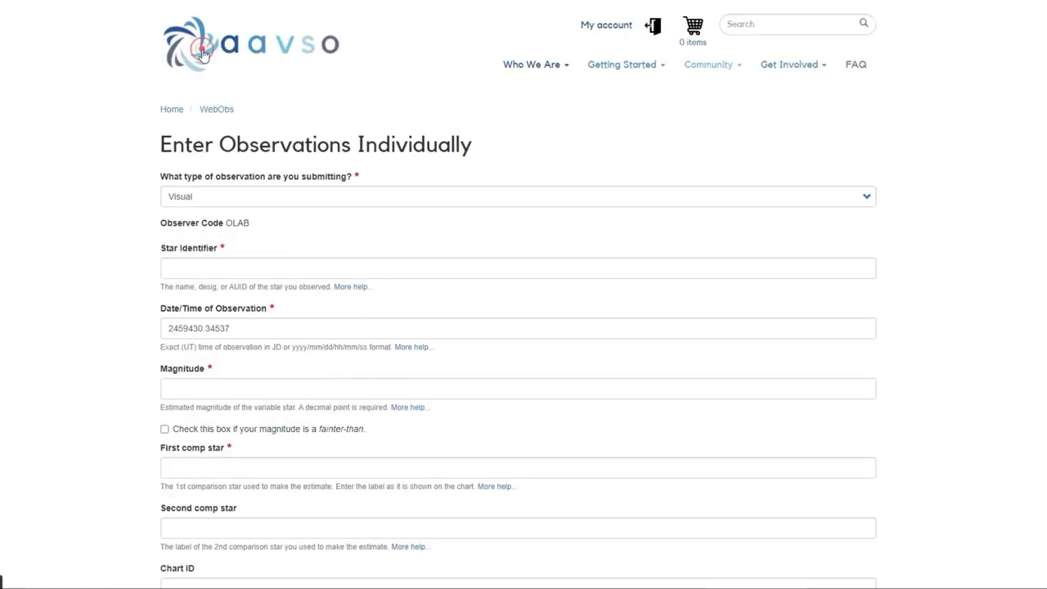
scroll(519, 368, down, 5)
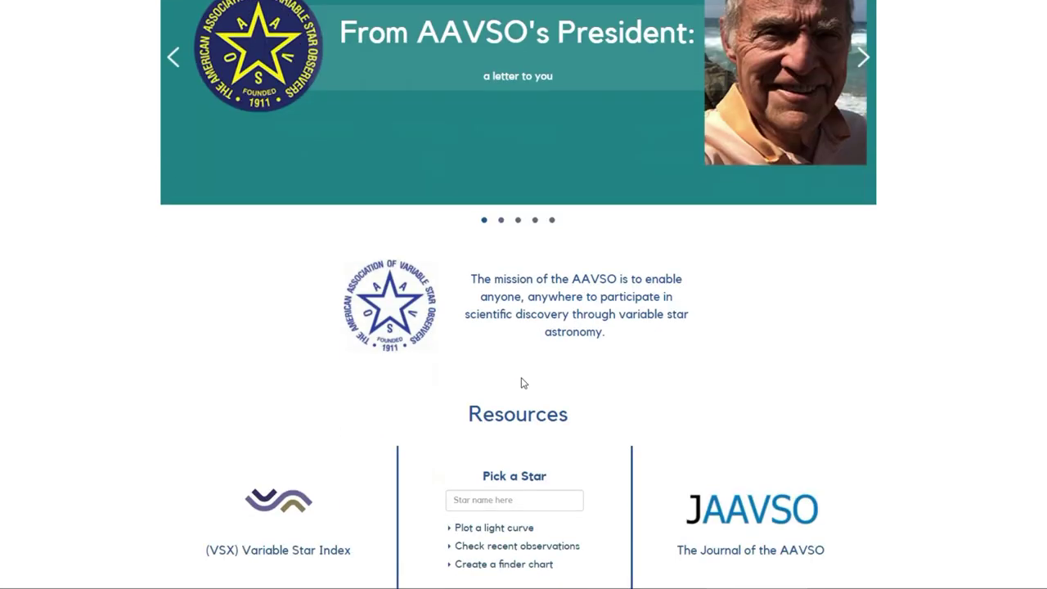
click(526, 326)
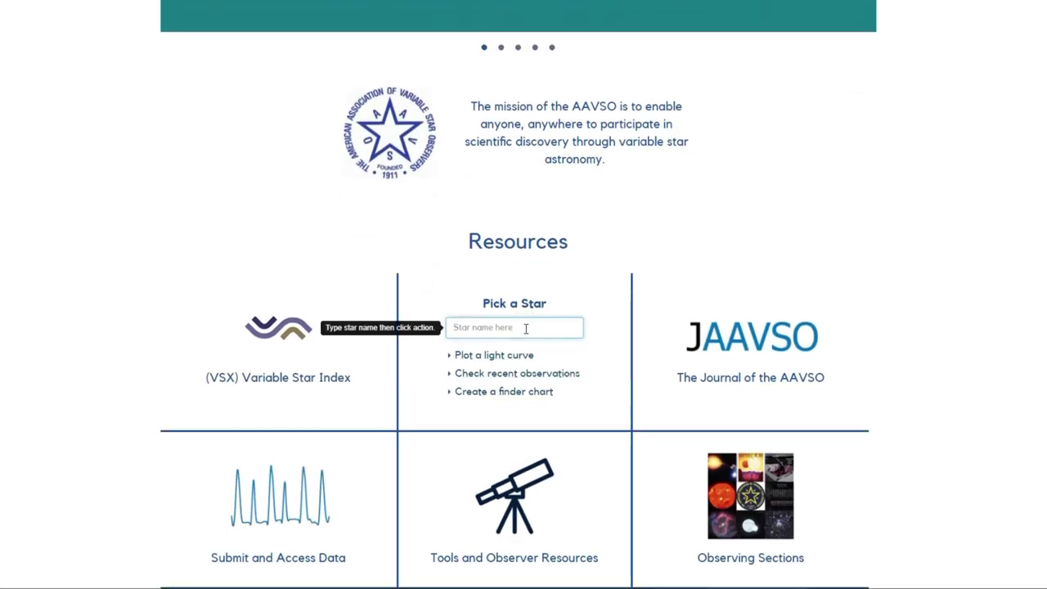
text(000-BCD-386)
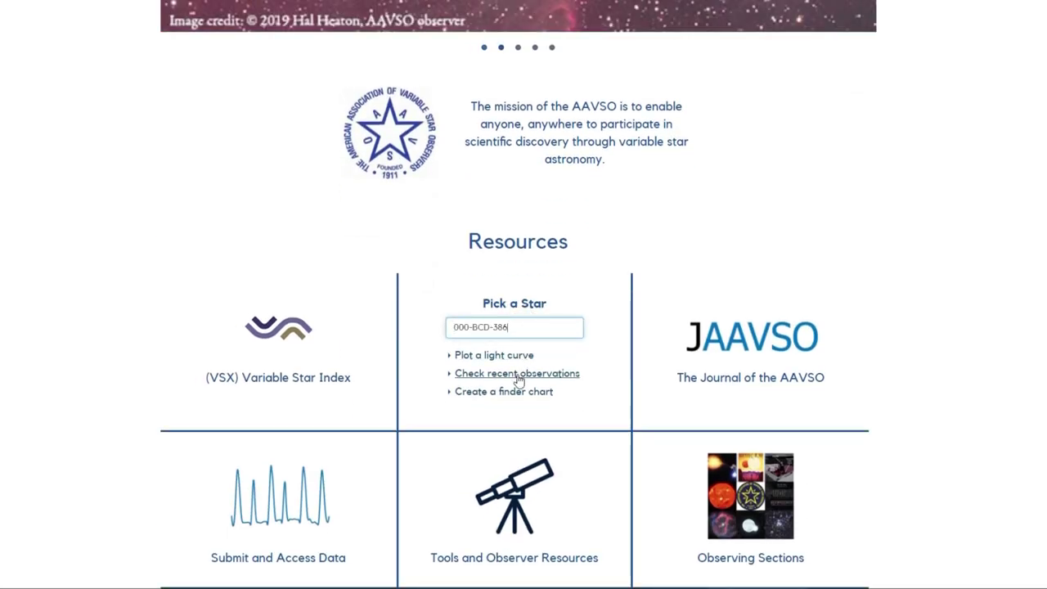
click(518, 379)
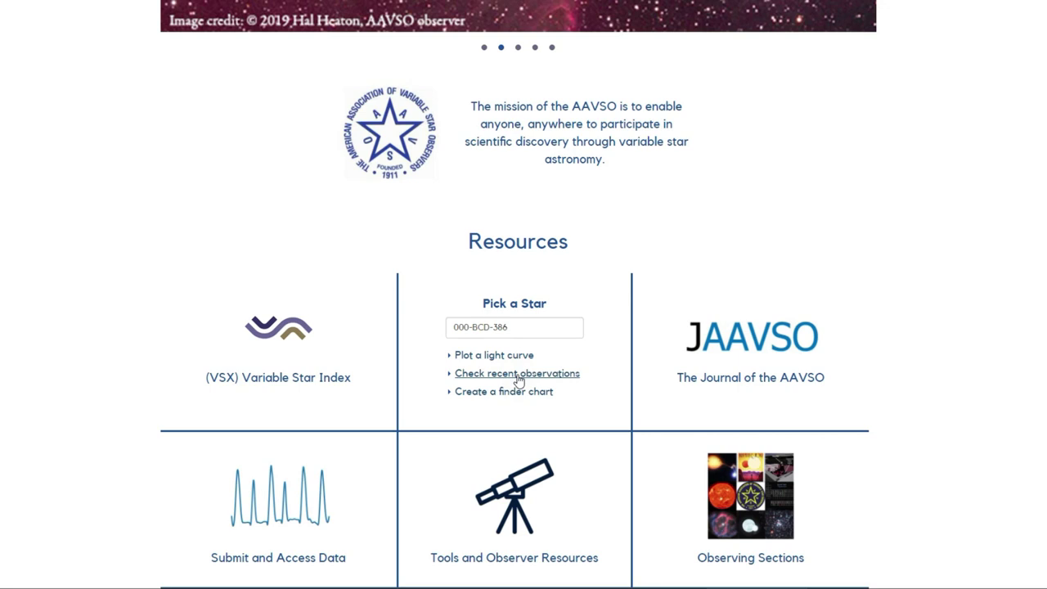